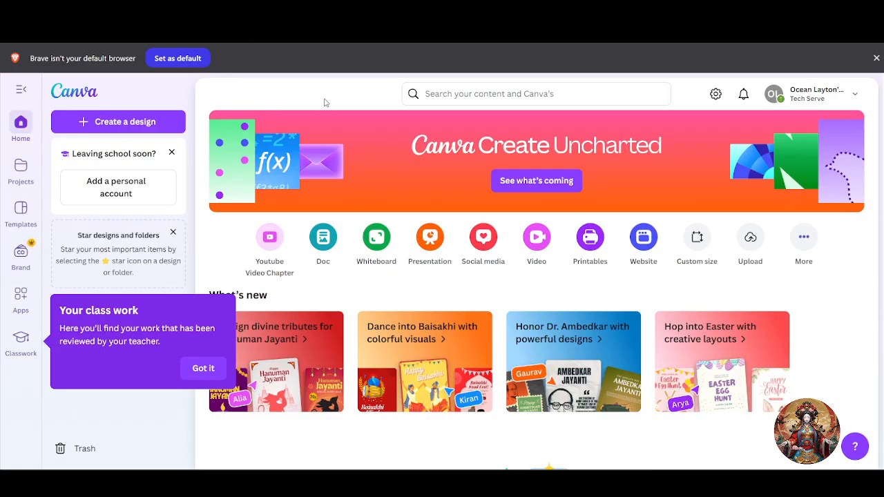
Dismiss the class work tip and start creating a new design
{"action": "left_click", "coordinate": [203, 368]}
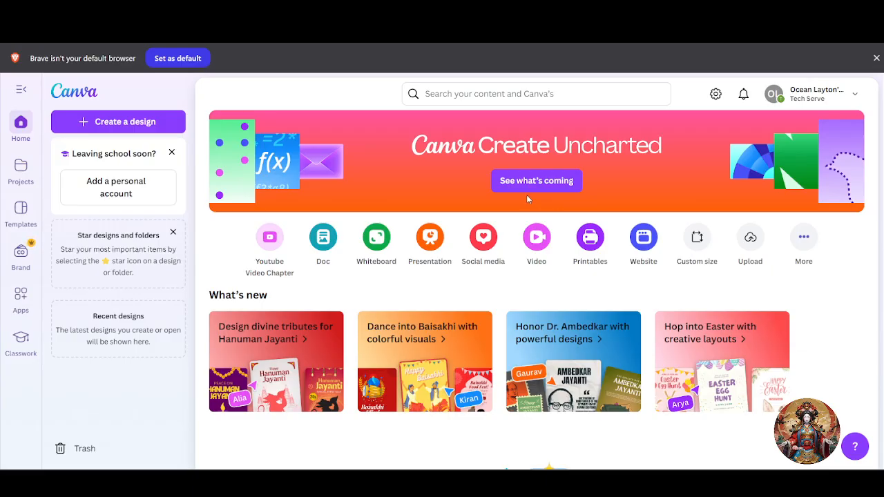
{"action": "left_click", "coordinate": [114, 128]}
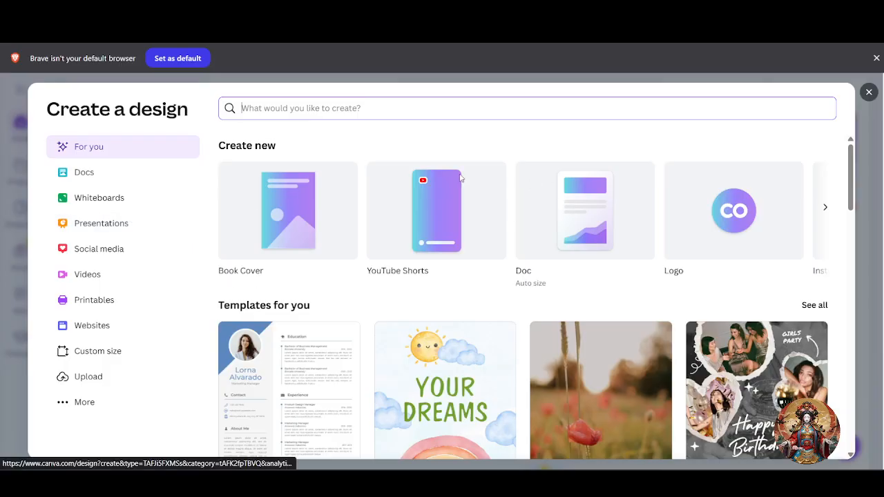
Search the available design types for "you tube" and clear the search
{"action": "left_click", "coordinate": [110, 361]}
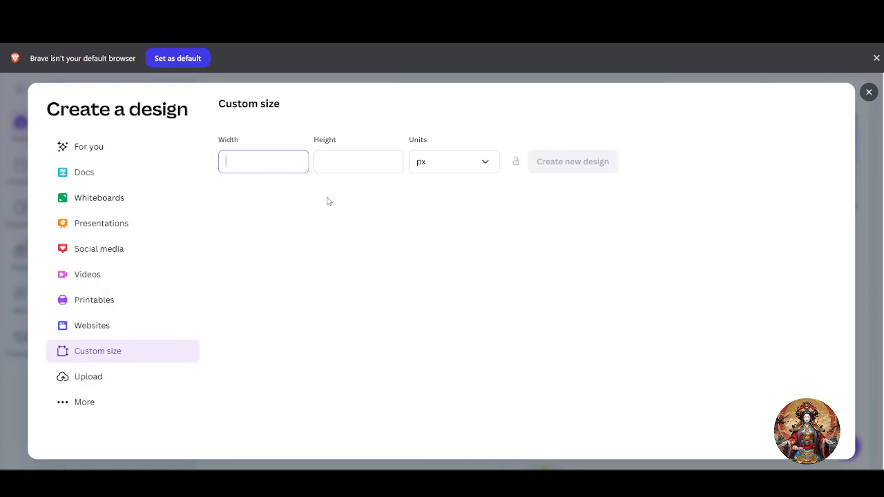
{"action": "left_click", "coordinate": [102, 149]}
{"action": "type", "text": "you tube"}
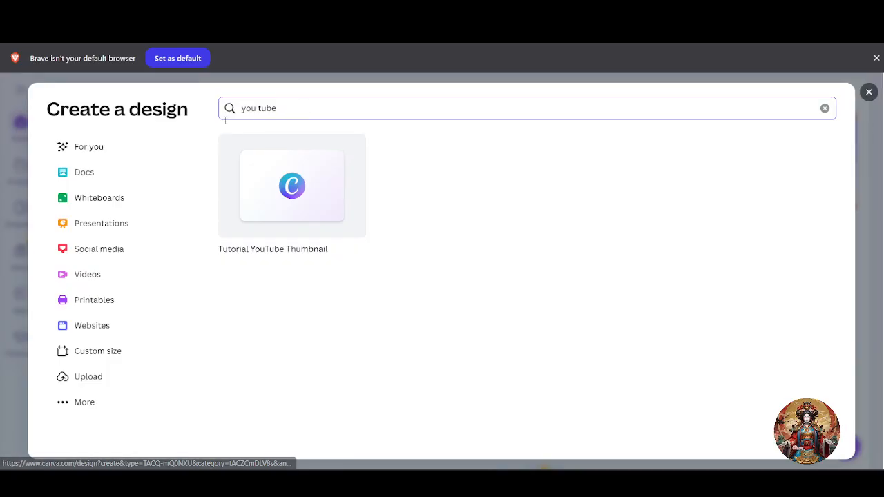
{"action": "key", "text": "ctrl+a"}
{"action": "key", "text": "BackSpace"}
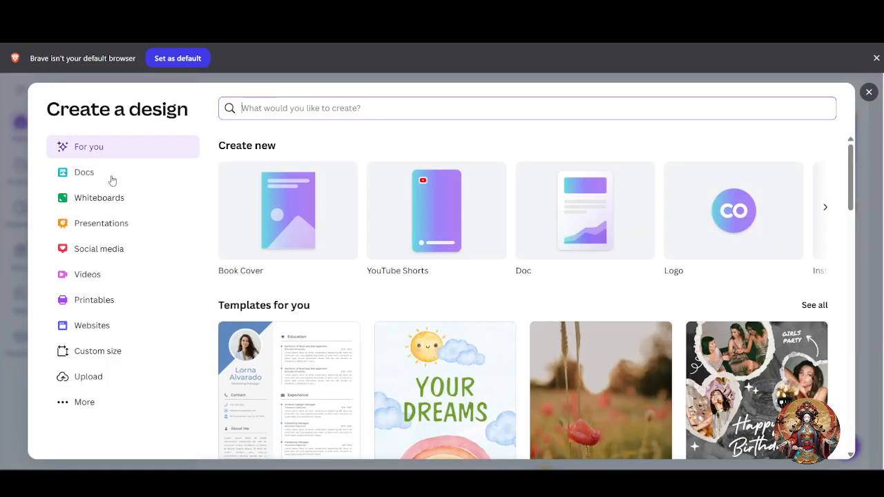
Create a blank YouTube Intro (Landscape) design from the popular social media formats
{"action": "left_click", "coordinate": [115, 230]}
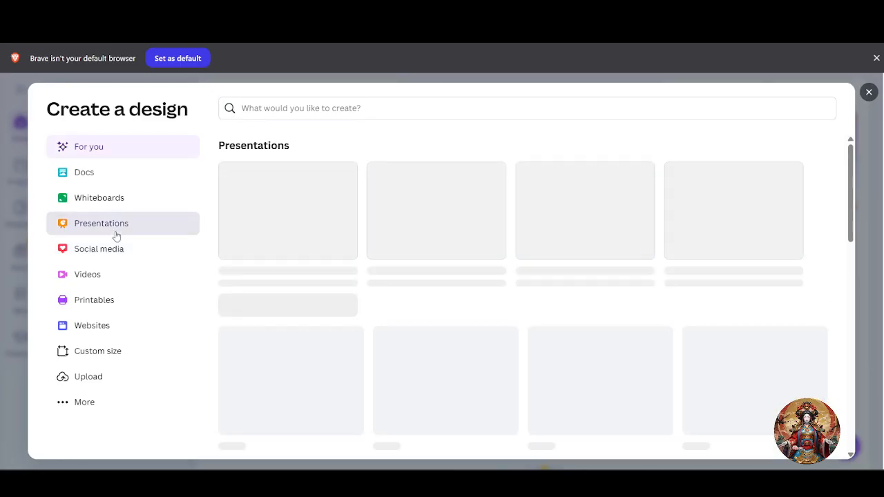
{"action": "left_click", "coordinate": [120, 260]}
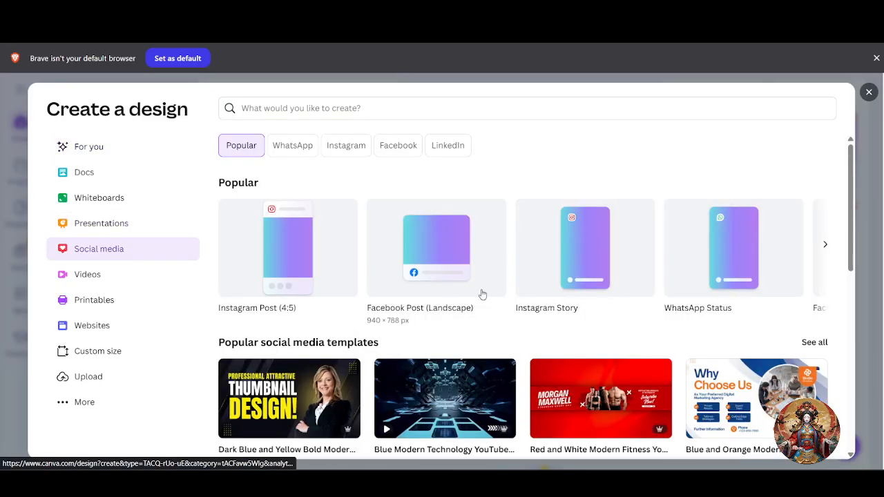
{"action": "scroll", "coordinate": [484, 291], "scroll_direction": "down", "scroll_amount": 3}
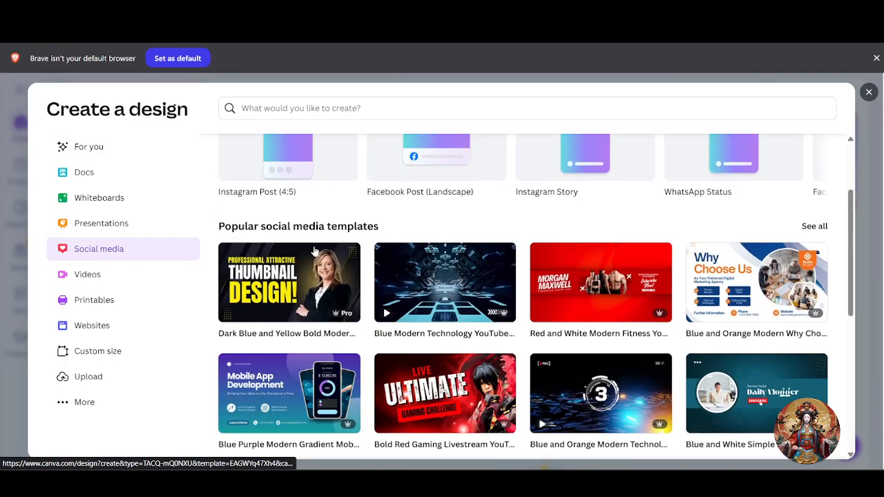
{"action": "scroll", "coordinate": [421, 247], "scroll_direction": "up", "scroll_amount": 2}
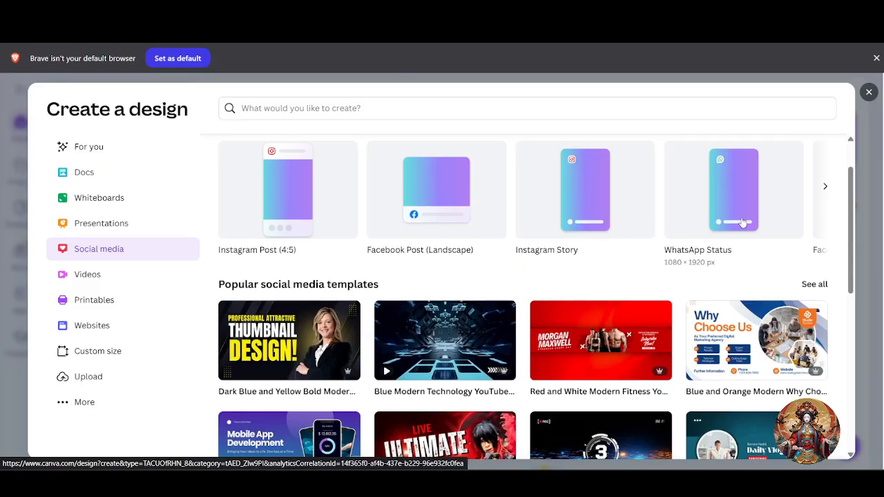
{"action": "left_click", "coordinate": [826, 187]}
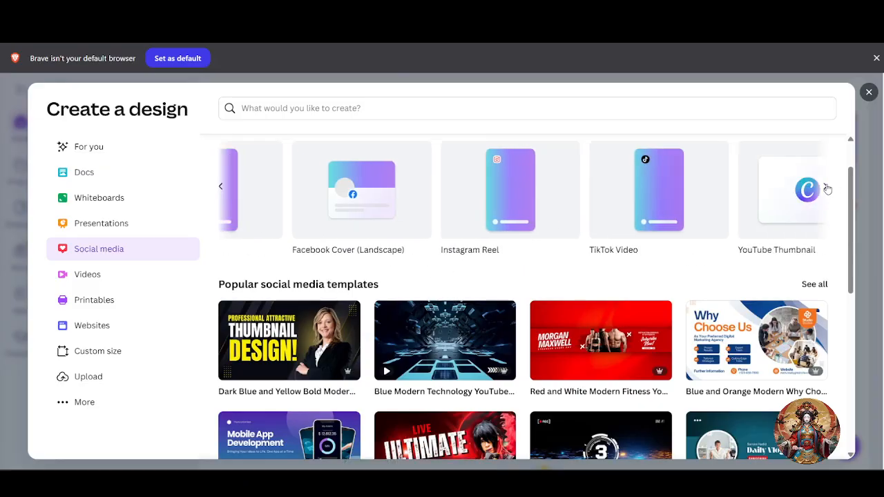
{"action": "left_click", "coordinate": [826, 186]}
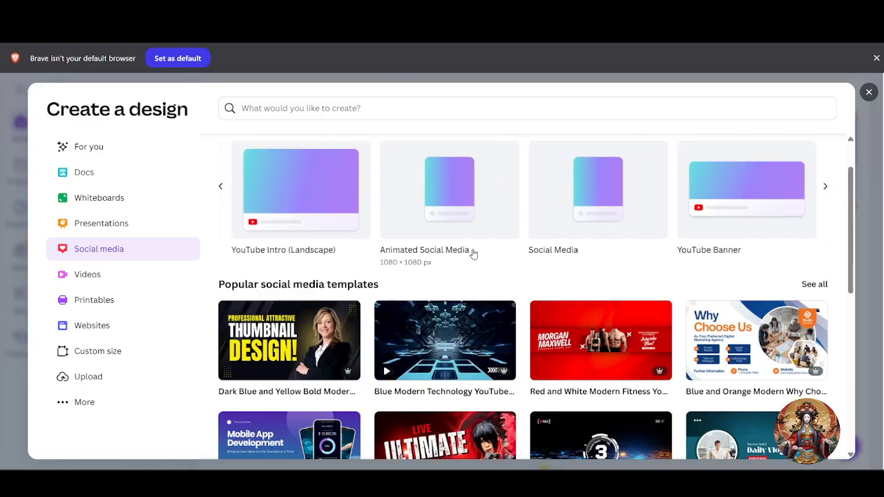
{"action": "left_click", "coordinate": [316, 216]}
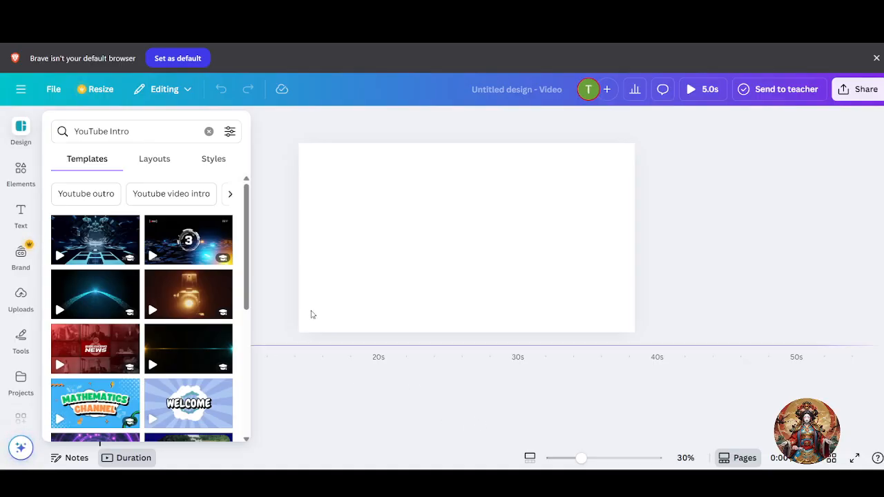
Apply the blue glowing arc page from the YouTube Intro templates to the blank page and select its video
{"action": "mouse_move", "coordinate": [93, 336]}
{"action": "left_click_drag", "start_coordinate": [95, 295], "coordinate": [343, 197]}
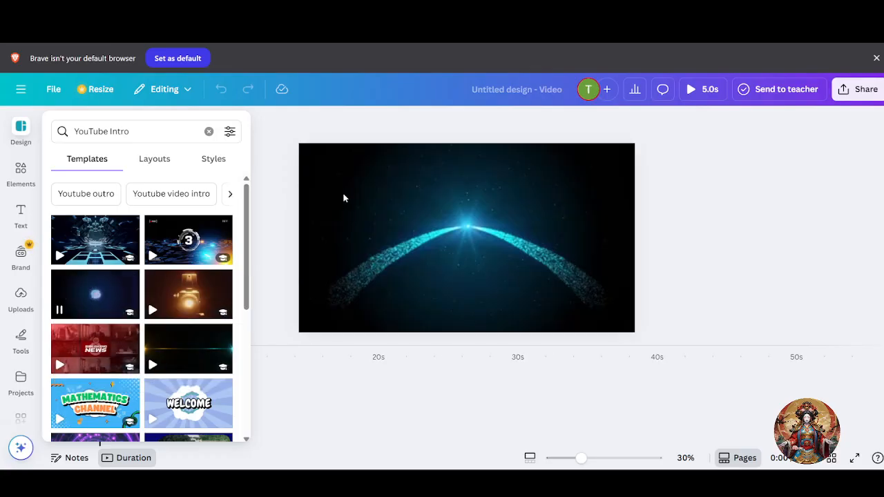
{"action": "left_click", "coordinate": [341, 387]}
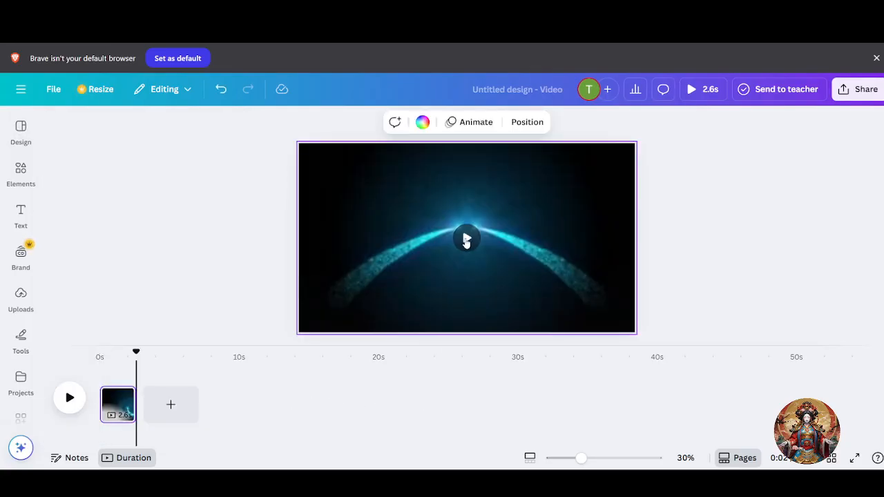
{"action": "double_click", "coordinate": [466, 239]}
{"action": "left_click", "coordinate": [186, 423]}
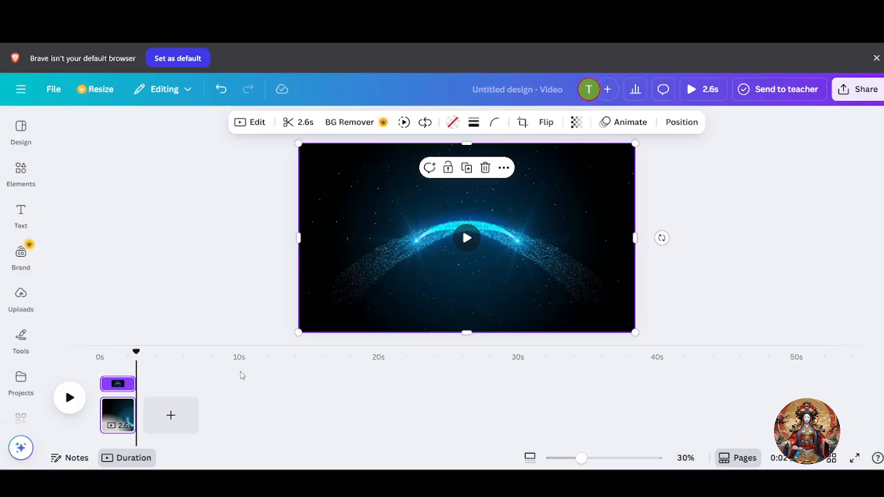
Remove the applied blue arc template video from the page
{"action": "left_click", "coordinate": [485, 167]}
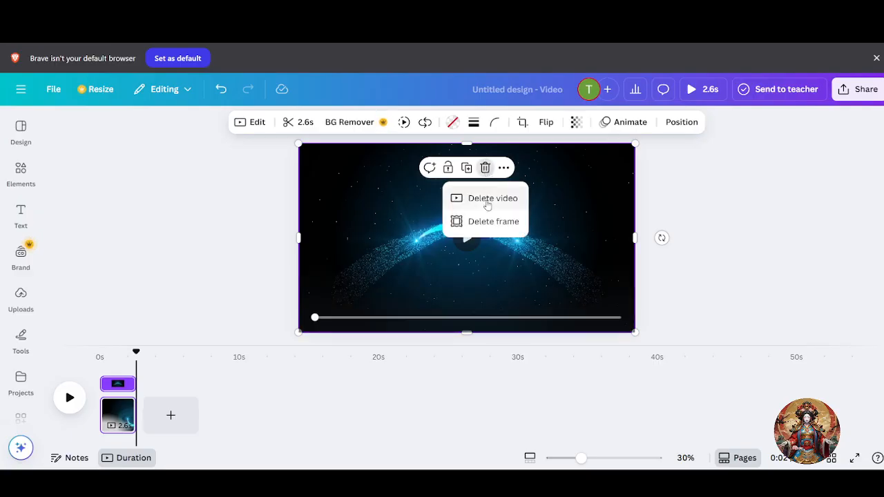
{"action": "left_click", "coordinate": [504, 168]}
{"action": "left_click", "coordinate": [536, 269]}
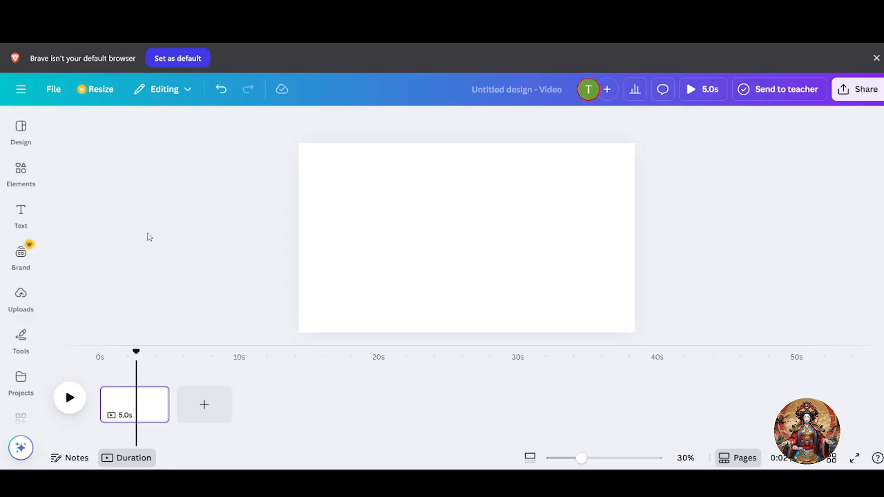
{"action": "left_click", "coordinate": [21, 174]}
{"action": "left_click", "coordinate": [21, 135]}
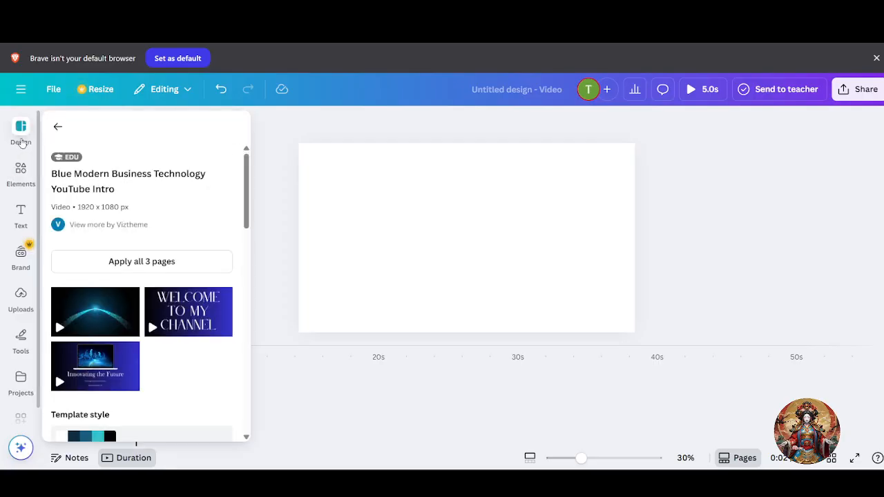
{"action": "left_click", "coordinate": [24, 185]}
{"action": "left_click", "coordinate": [25, 225]}
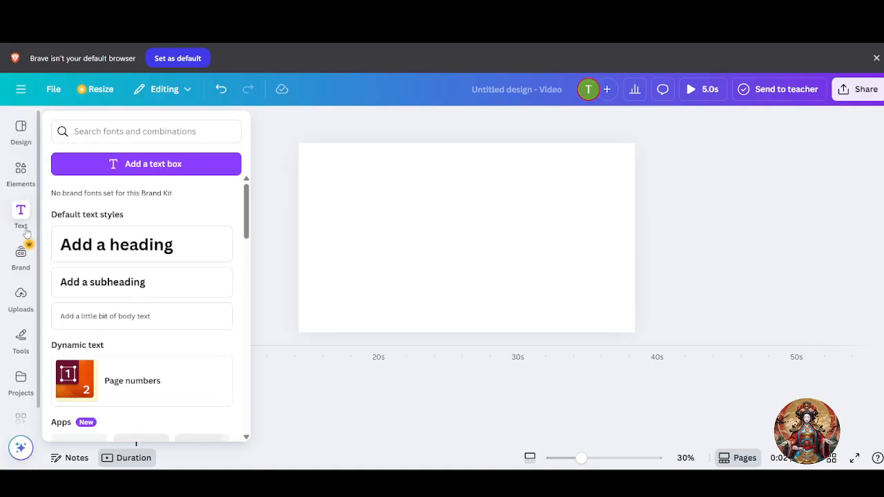
{"action": "left_click", "coordinate": [30, 280]}
{"action": "left_click", "coordinate": [23, 358]}
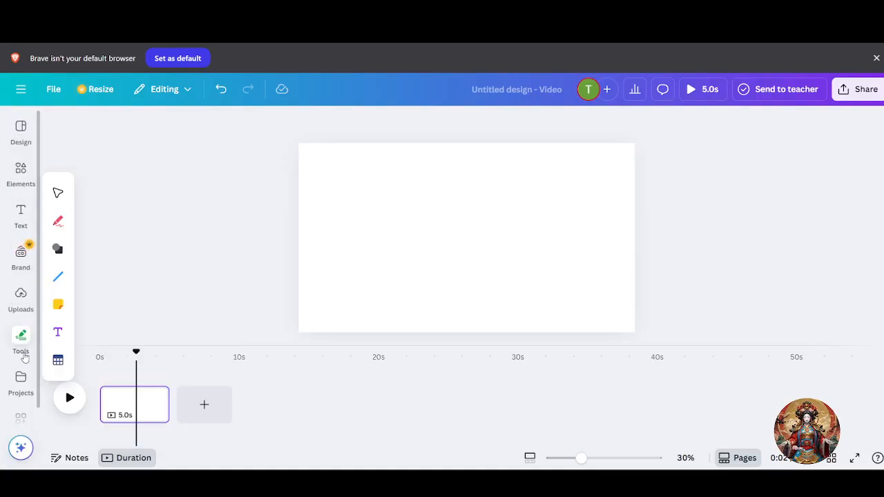
{"action": "left_click", "coordinate": [21, 379]}
Search the graphics category of the elements library for "human"
{"action": "left_click", "coordinate": [20, 168]}
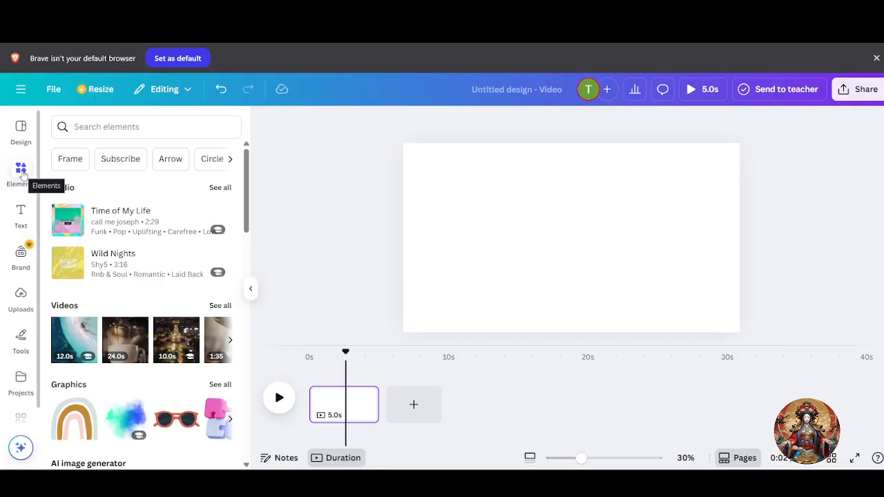
{"action": "left_click", "coordinate": [107, 128]}
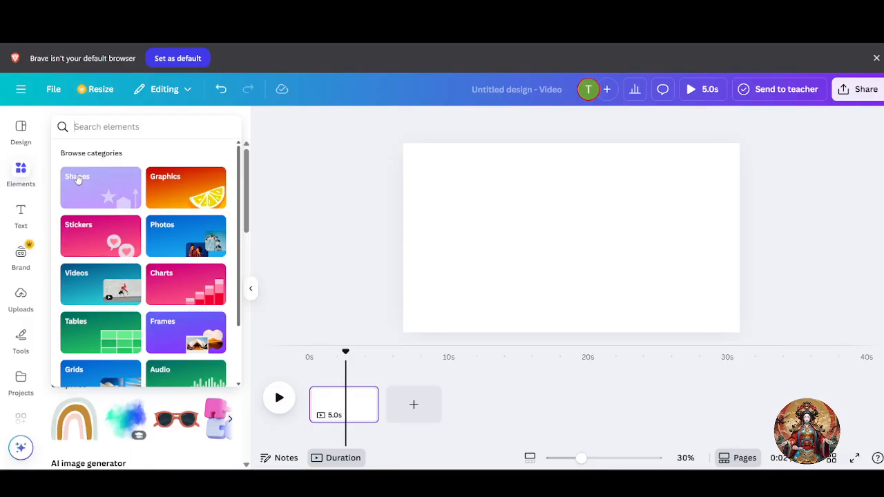
{"action": "left_click", "coordinate": [185, 199]}
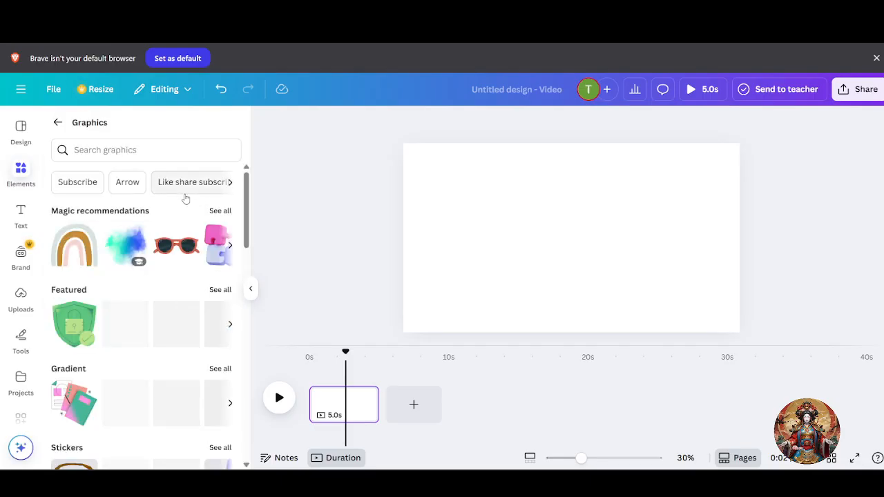
{"action": "left_click", "coordinate": [154, 152]}
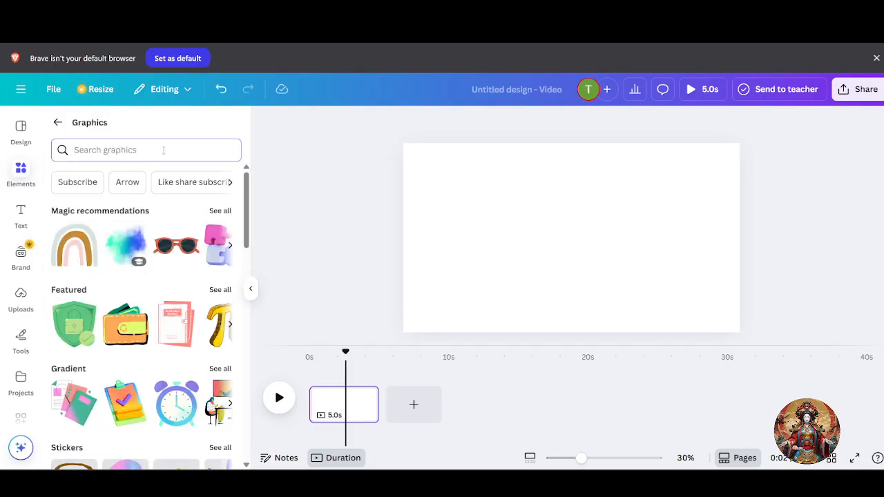
{"action": "type", "text": "human"}
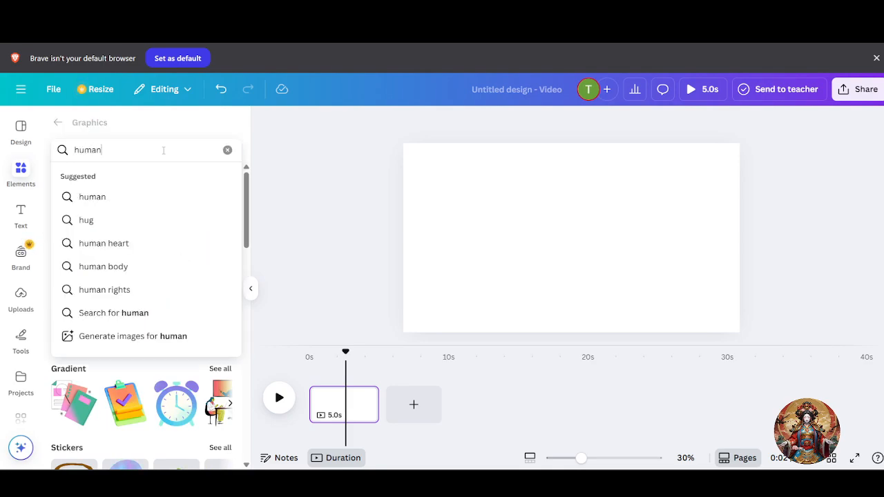
{"action": "key", "text": "Return"}
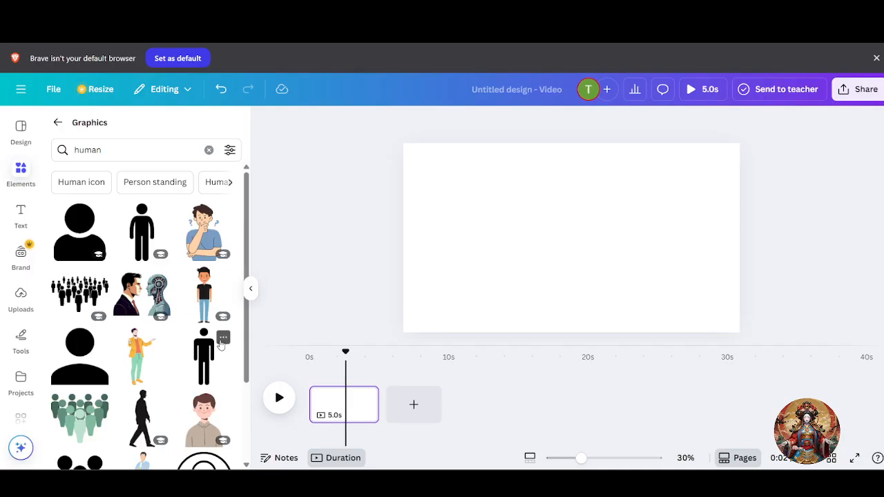
Add the graphic of the standing woman in a yellow cardigan holding a book, enlarged to nearly the full page height near the centre
{"action": "scroll", "coordinate": [176, 358], "scroll_direction": "down", "scroll_amount": 4}
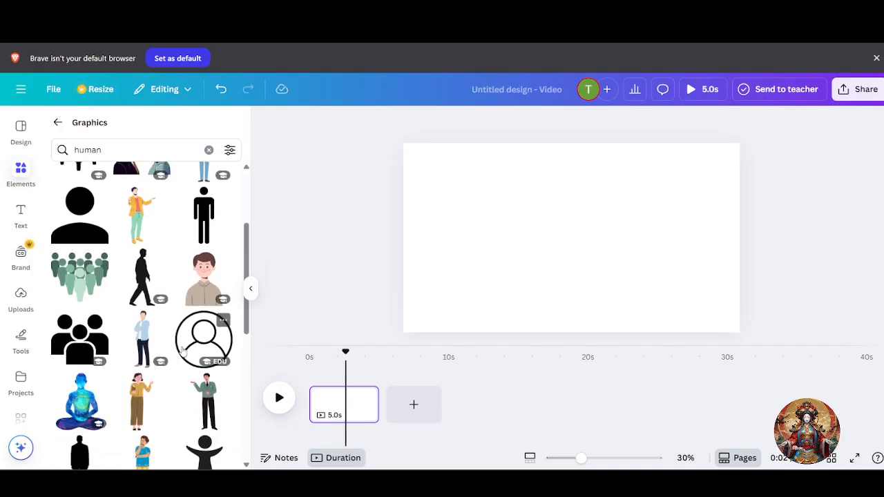
{"action": "left_click_drag", "start_coordinate": [142, 314], "coordinate": [607, 322]}
{"action": "left_click_drag", "start_coordinate": [535, 283], "coordinate": [543, 243]}
{"action": "left_click_drag", "start_coordinate": [579, 290], "coordinate": [620, 322]}
{"action": "mouse_move", "coordinate": [545, 255]}
{"action": "left_mouse_down"}
{"action": "mouse_move", "coordinate": [542, 264]}
{"action": "mouse_move", "coordinate": [544, 250]}
{"action": "left_mouse_up"}
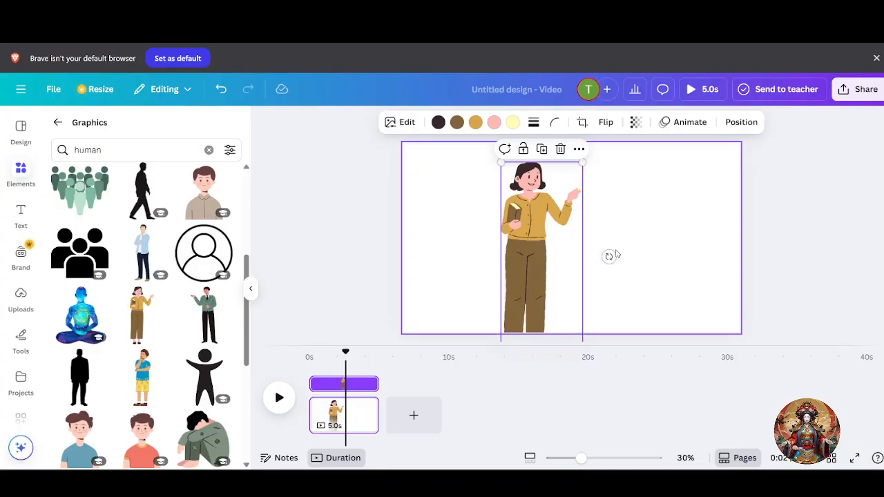
{"action": "left_click", "coordinate": [655, 248]}
{"action": "scroll", "coordinate": [153, 312], "scroll_direction": "down", "scroll_amount": 4}
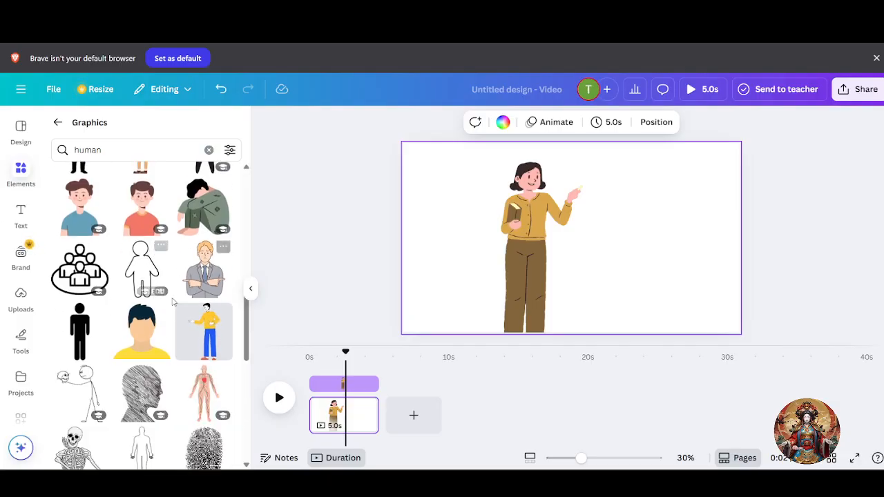
{"action": "scroll", "coordinate": [176, 302], "scroll_direction": "down", "scroll_amount": 10}
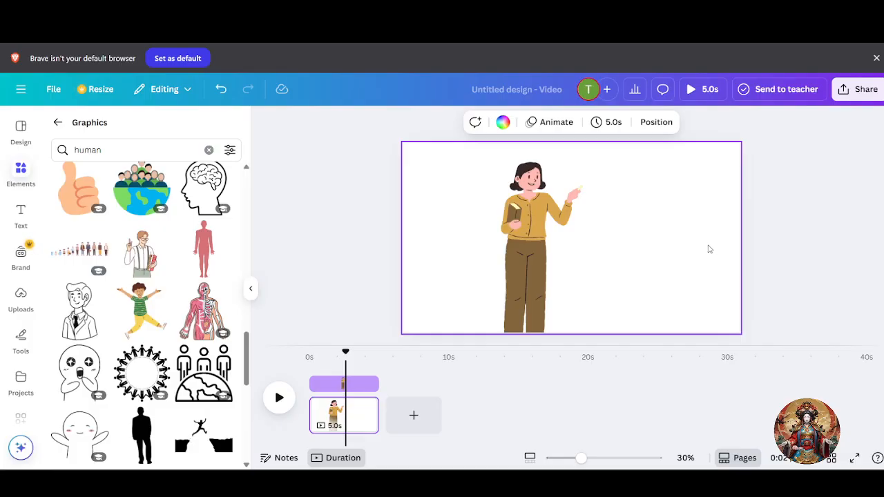
Add a default heading text to the page, to the right of the woman
{"action": "left_click", "coordinate": [21, 217]}
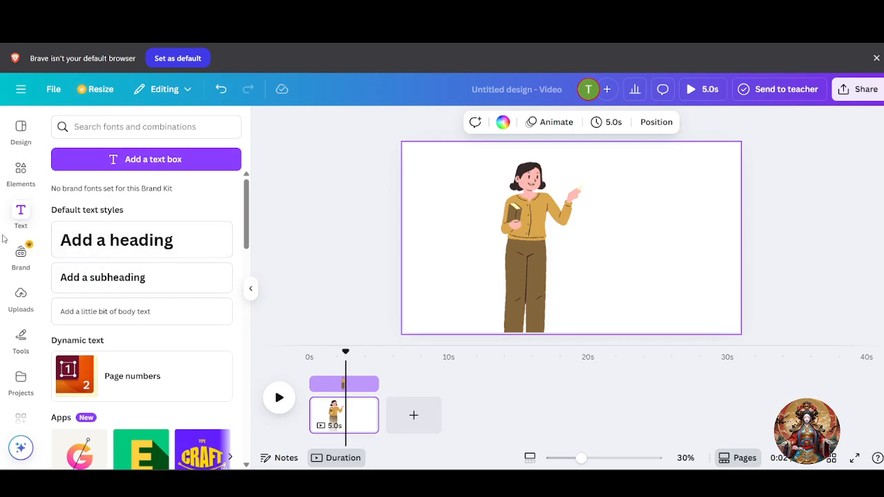
{"action": "left_click_drag", "start_coordinate": [79, 241], "coordinate": [643, 247]}
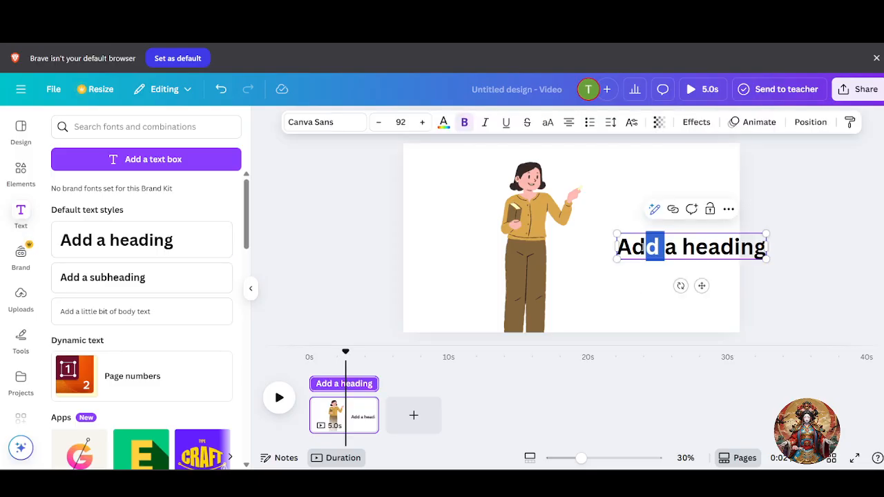
{"action": "left_click", "coordinate": [812, 265]}
Replace the placeholder heading text beside the woman with "Hello"
{"action": "double_click", "coordinate": [684, 250]}
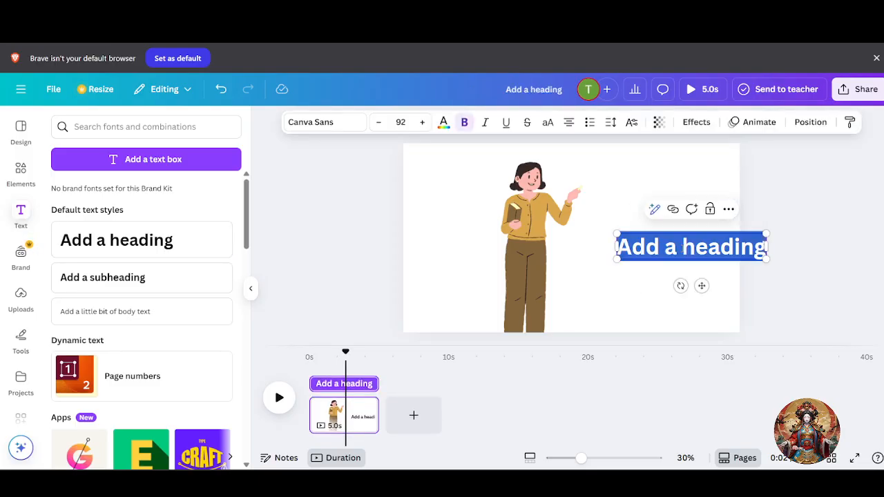
{"action": "key", "text": "BackSpace"}
{"action": "type", "text": "Hell"}
{"action": "key", "text": "BackSpace"}
{"action": "key", "text": "BackSpace"}
{"action": "key", "text": "BackSpace"}
{"action": "key", "text": "BackSpace"}
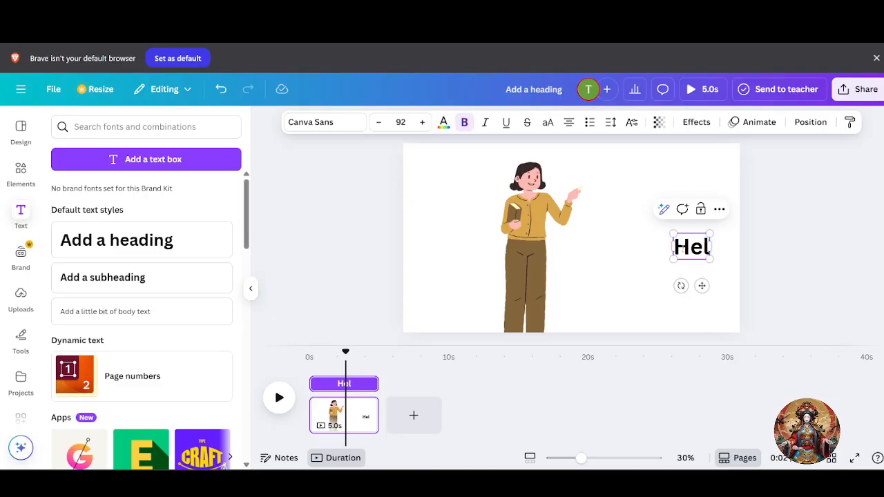
{"action": "type", "text": "Hello"}
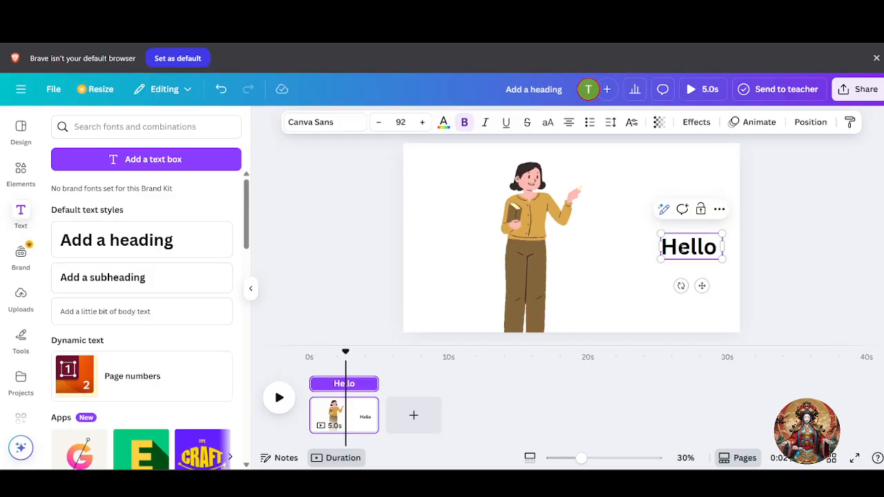
Extend the heading to "Hello , How are you" and arrange it on one line near the page top, with the woman lowered beneath it
{"action": "type", "text": " , How are you"}
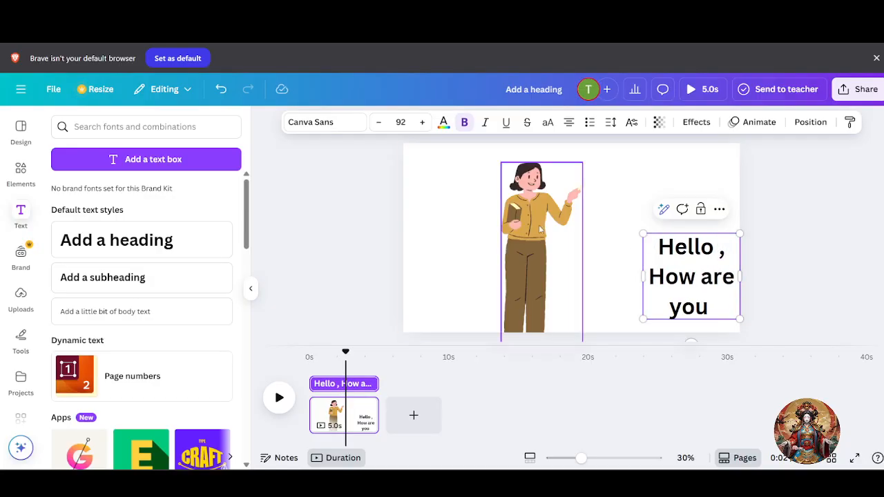
{"action": "left_click_drag", "start_coordinate": [533, 228], "coordinate": [522, 274]}
{"action": "left_click_drag", "start_coordinate": [594, 214], "coordinate": [472, 143]}
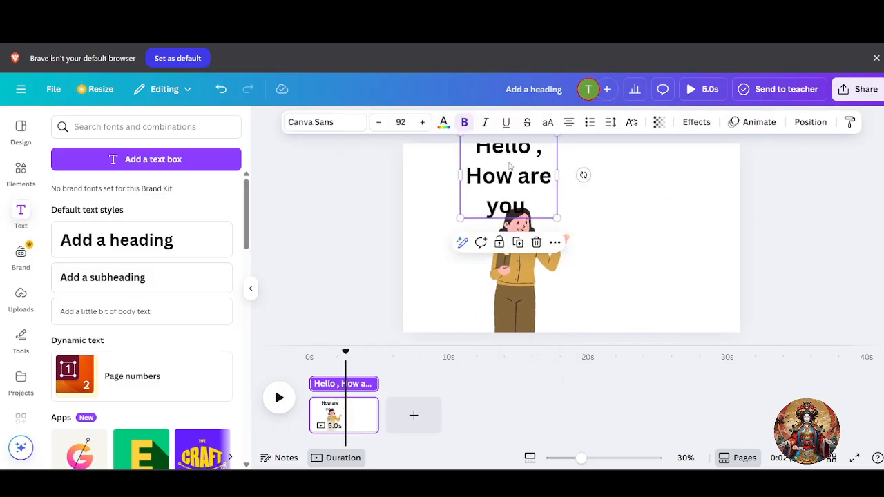
{"action": "left_click_drag", "start_coordinate": [561, 177], "coordinate": [698, 177]}
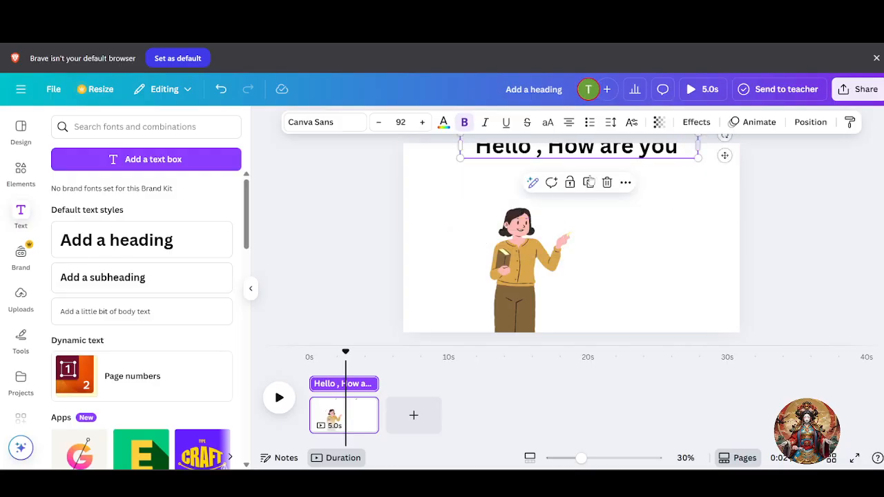
{"action": "left_click_drag", "start_coordinate": [595, 153], "coordinate": [616, 177]}
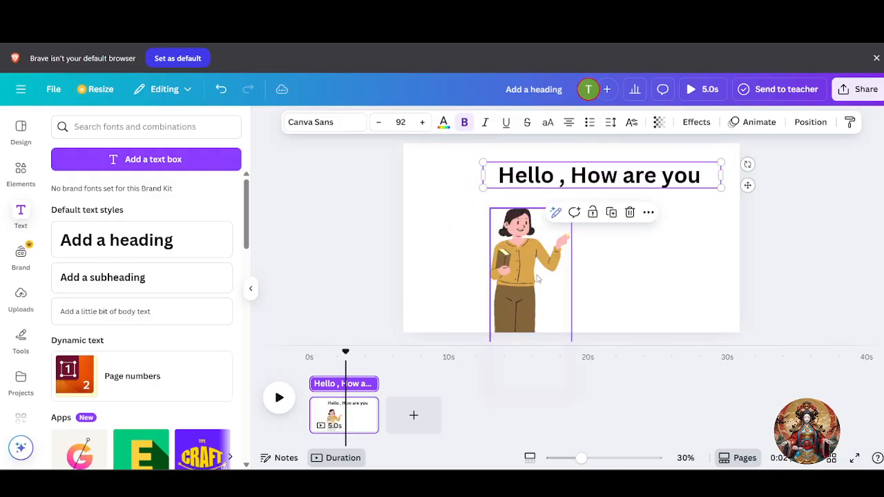
{"action": "left_click_drag", "start_coordinate": [537, 266], "coordinate": [524, 265]}
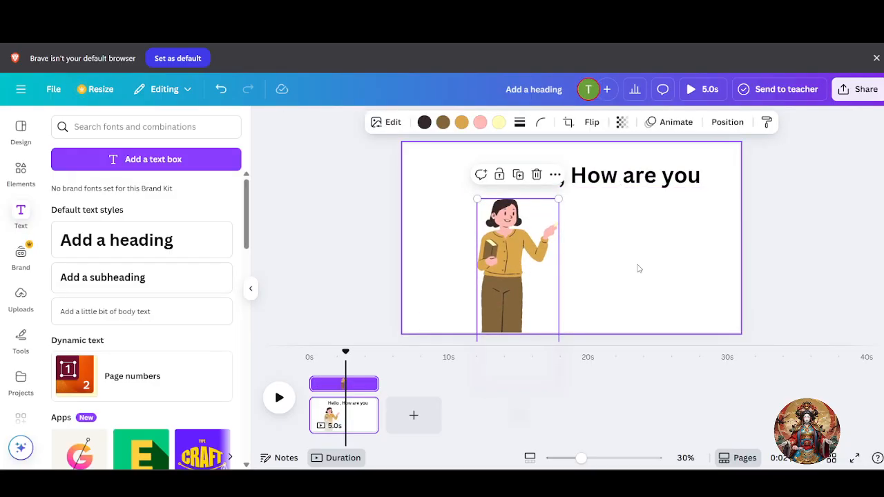
{"action": "left_click", "coordinate": [789, 247]}
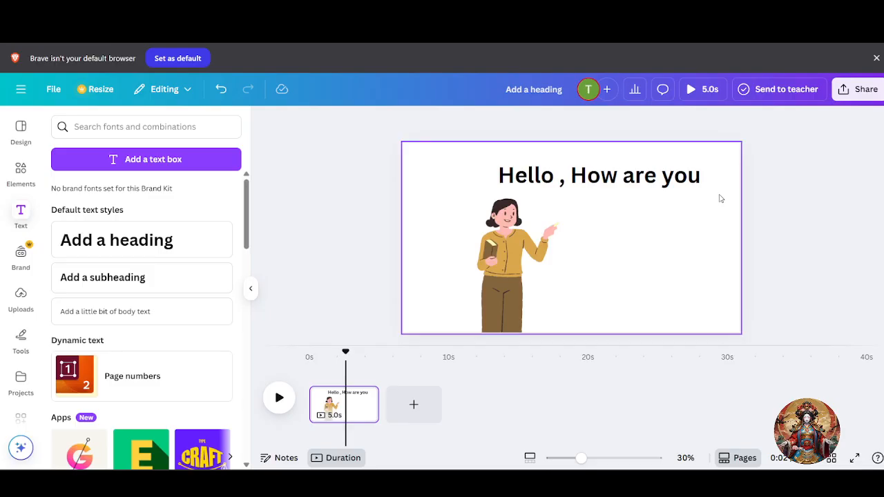
Try the Typewriter and Ascend text animations on the "Hello , How are you" heading
{"action": "left_click", "coordinate": [687, 182]}
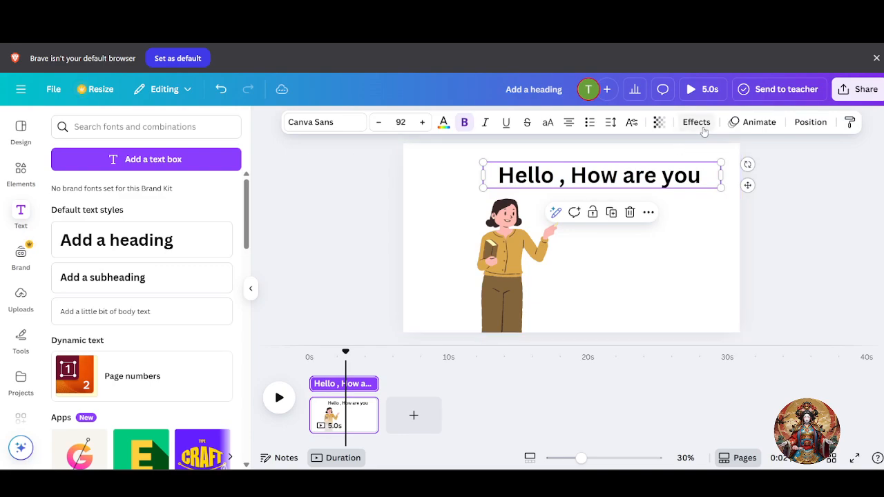
{"action": "left_click", "coordinate": [747, 129]}
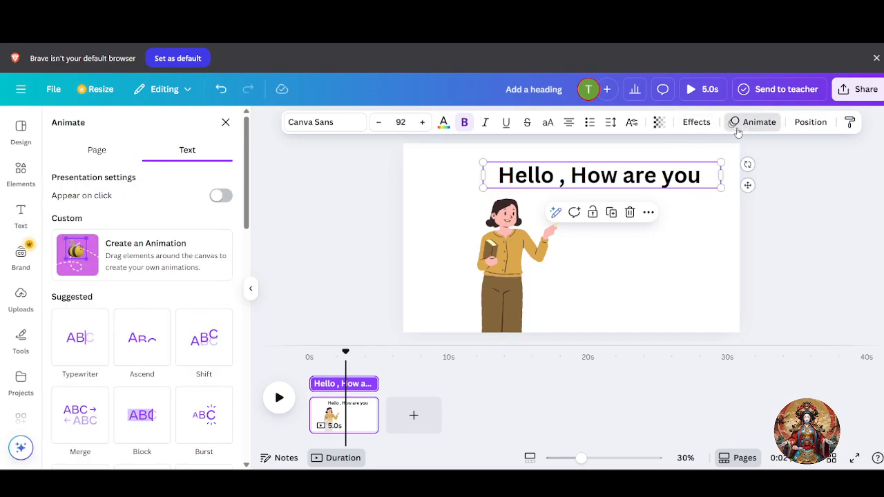
{"action": "left_click", "coordinate": [104, 341]}
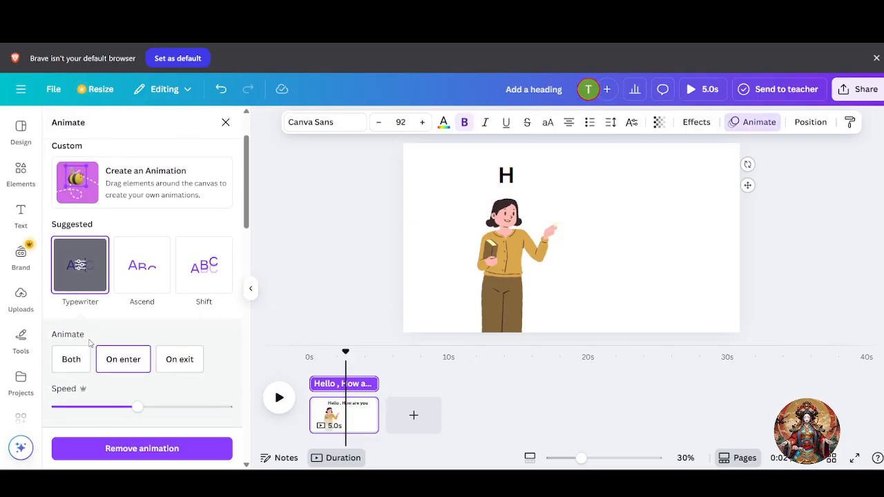
{"action": "scroll", "coordinate": [125, 294], "scroll_direction": "up", "scroll_amount": 2}
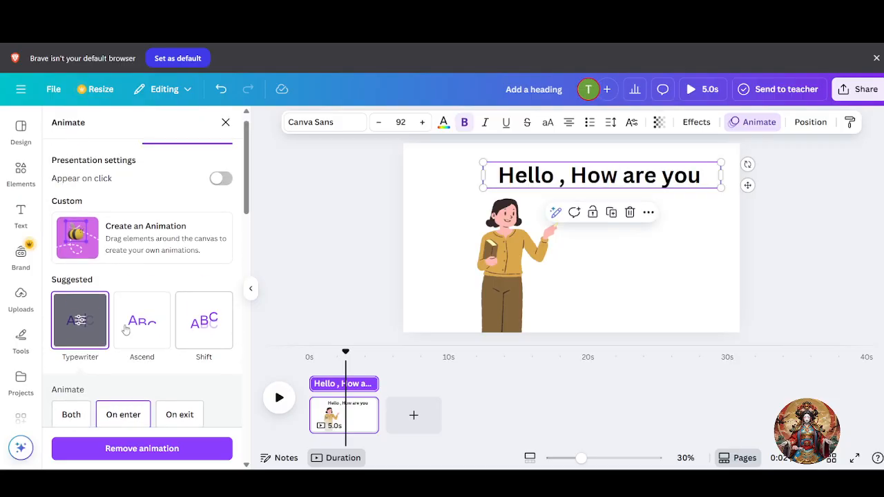
{"action": "left_click", "coordinate": [151, 325]}
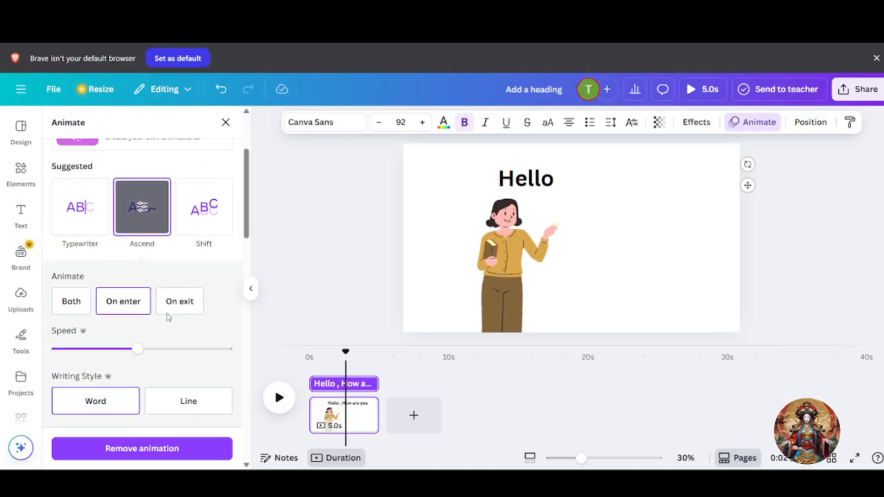
Try the Shift animation on the heading with the Line writing style, testing the rightward, leftward and upward directions
{"action": "left_click", "coordinate": [203, 228]}
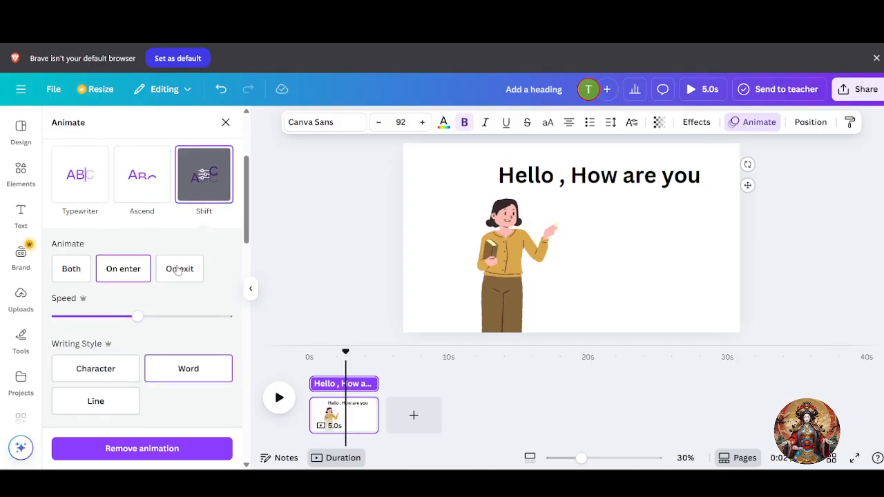
{"action": "scroll", "coordinate": [152, 351], "scroll_direction": "down", "scroll_amount": 1}
{"action": "scroll", "coordinate": [152, 351], "scroll_direction": "down", "scroll_amount": 1}
{"action": "left_click", "coordinate": [114, 250]}
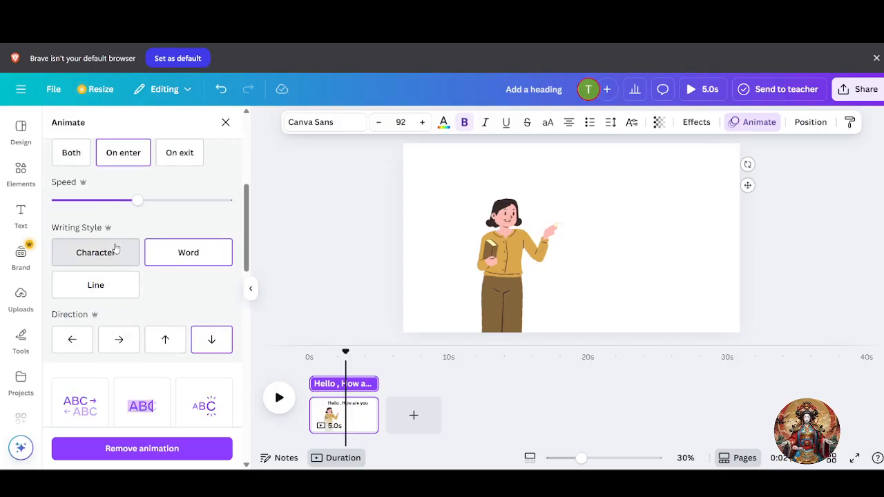
{"action": "left_click", "coordinate": [103, 289]}
{"action": "scroll", "coordinate": [149, 304], "scroll_direction": "down", "scroll_amount": 1}
{"action": "left_click", "coordinate": [121, 283]}
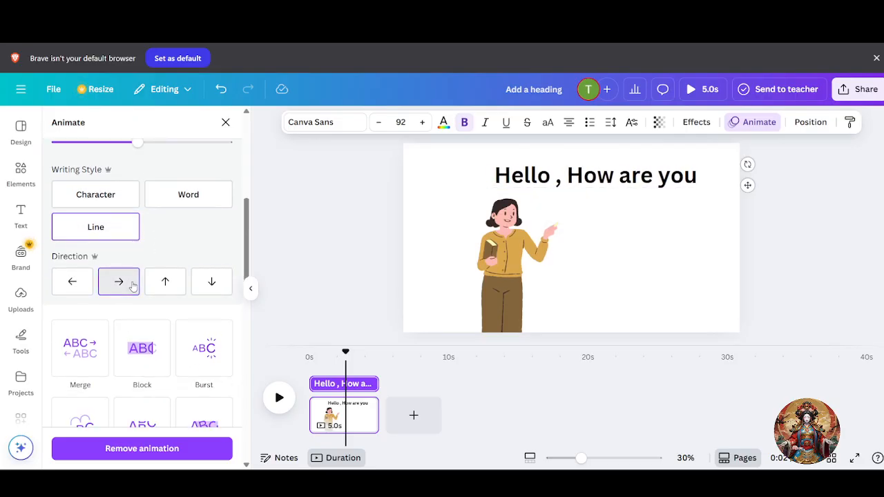
{"action": "left_click", "coordinate": [73, 292]}
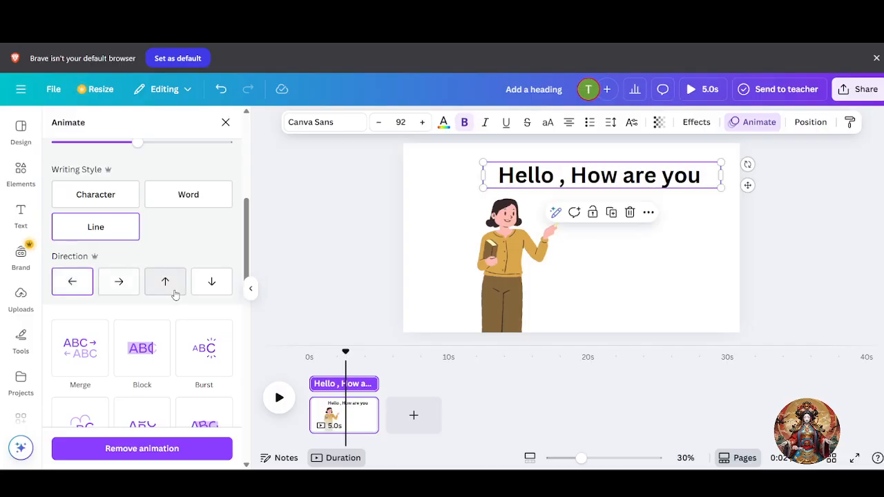
{"action": "left_click", "coordinate": [173, 292]}
{"action": "left_click", "coordinate": [175, 294]}
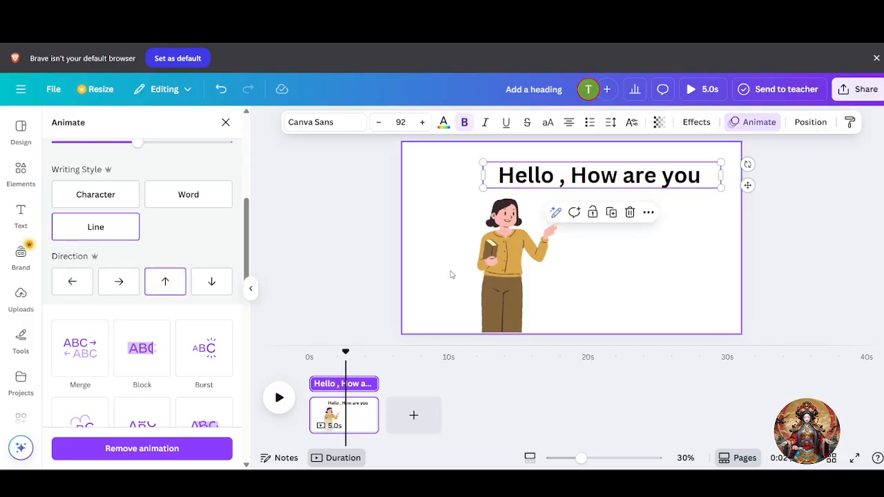
{"action": "left_click", "coordinate": [174, 289]}
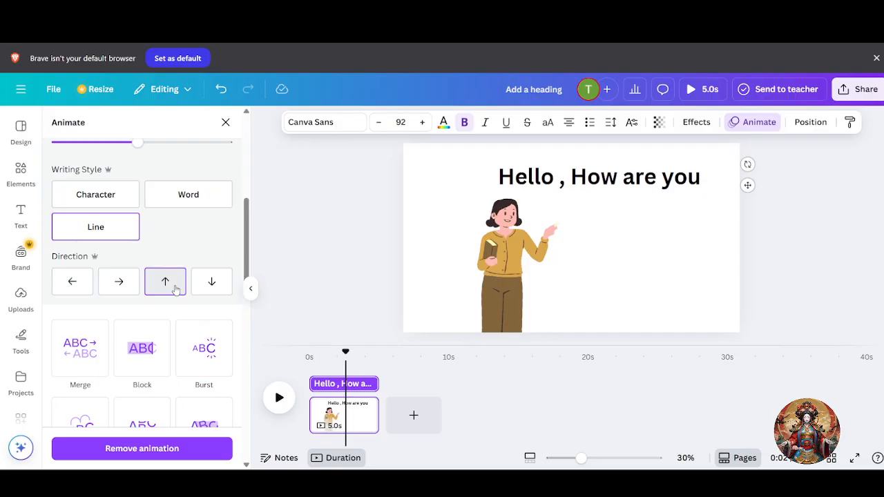
{"action": "scroll", "coordinate": [170, 302], "scroll_direction": "down", "scroll_amount": 2}
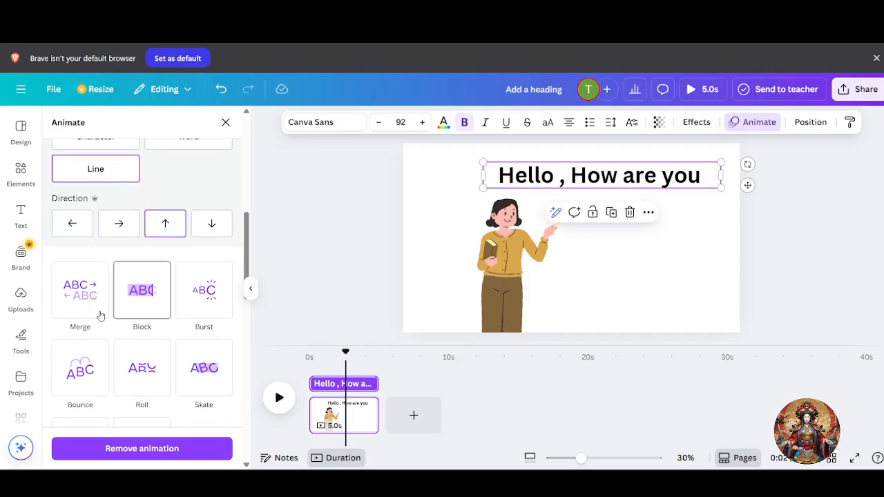
Try the Block animation on the heading, settle on Burst on enter, and deselect the heading
{"action": "left_click", "coordinate": [135, 304]}
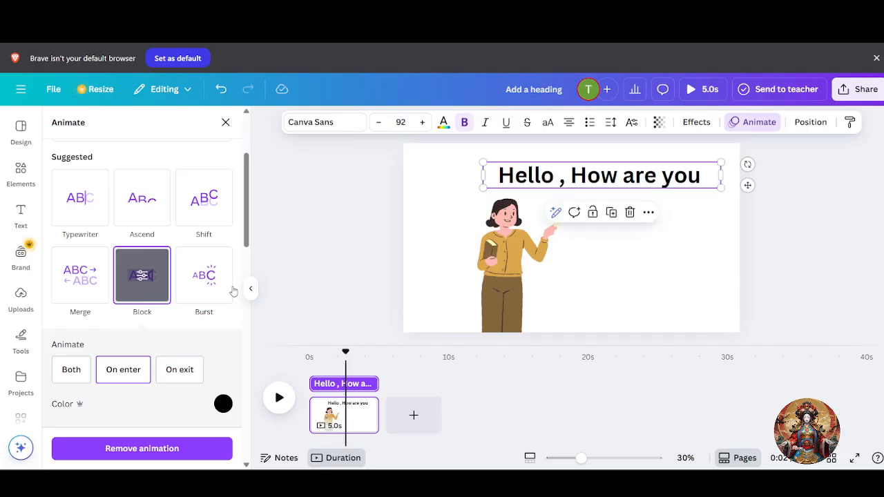
{"action": "left_click", "coordinate": [208, 294]}
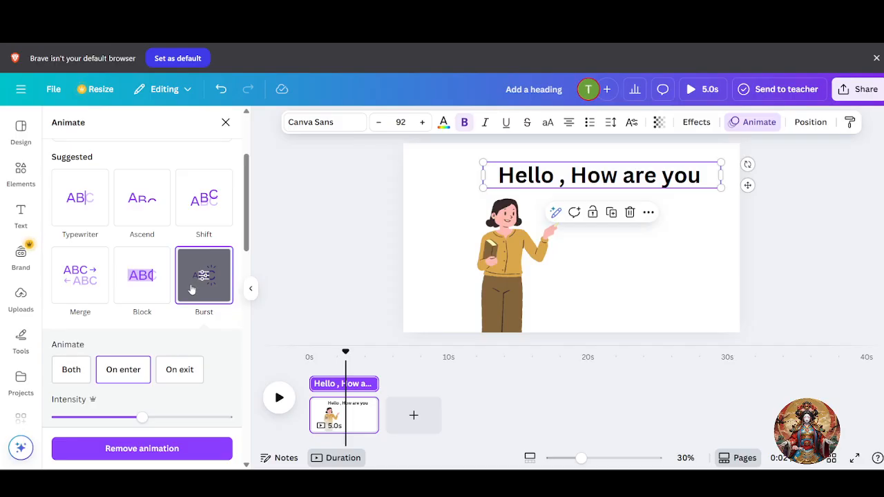
{"action": "left_click", "coordinate": [301, 275]}
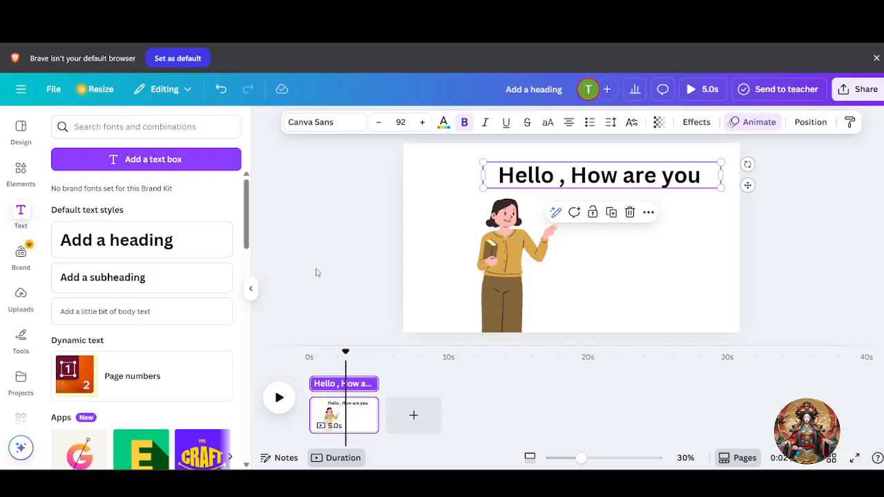
{"action": "left_click", "coordinate": [336, 263]}
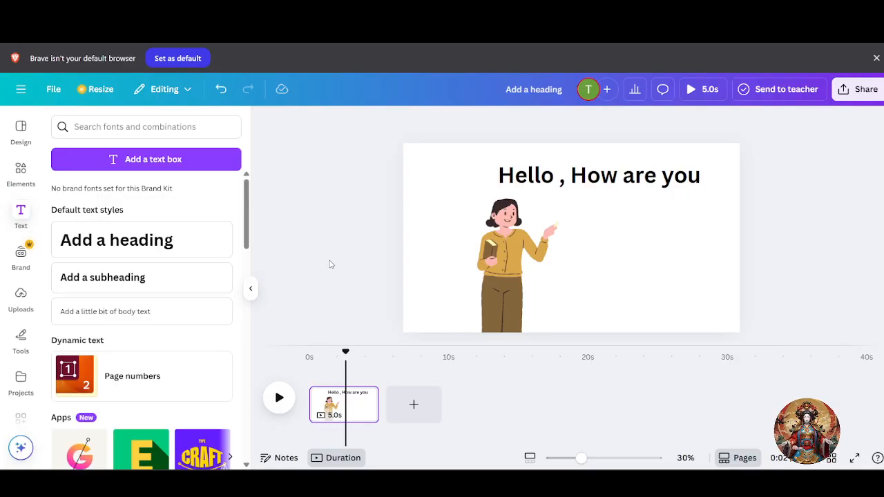
Try the Rise animation on the woman graphic, and Pan with its timing set to On exit and Both
{"action": "left_click", "coordinate": [513, 261]}
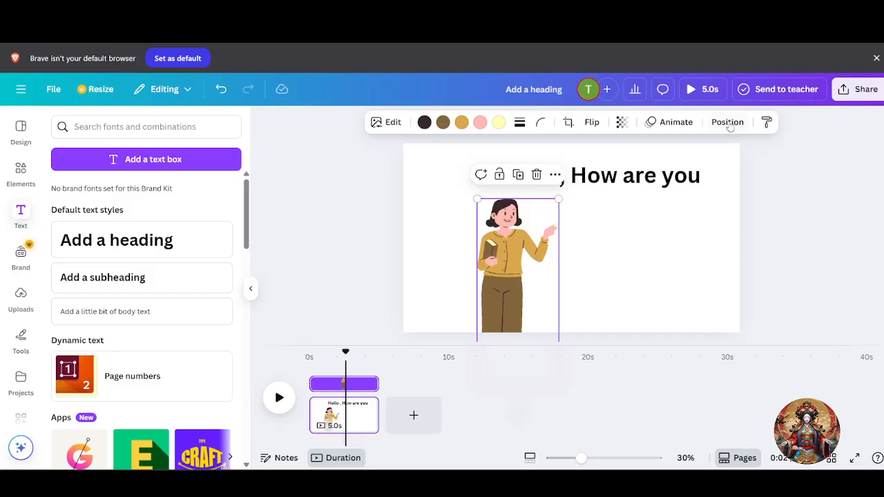
{"action": "left_click", "coordinate": [680, 123]}
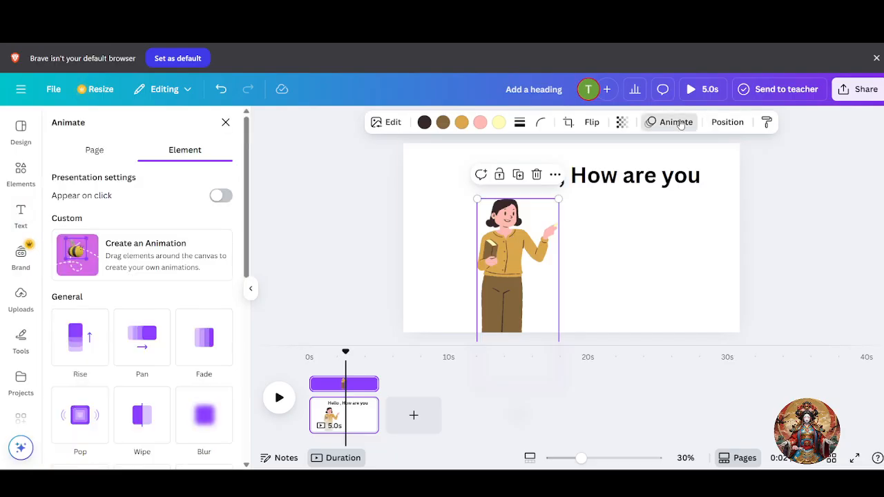
{"action": "left_click", "coordinate": [204, 355]}
{"action": "left_click", "coordinate": [88, 322]}
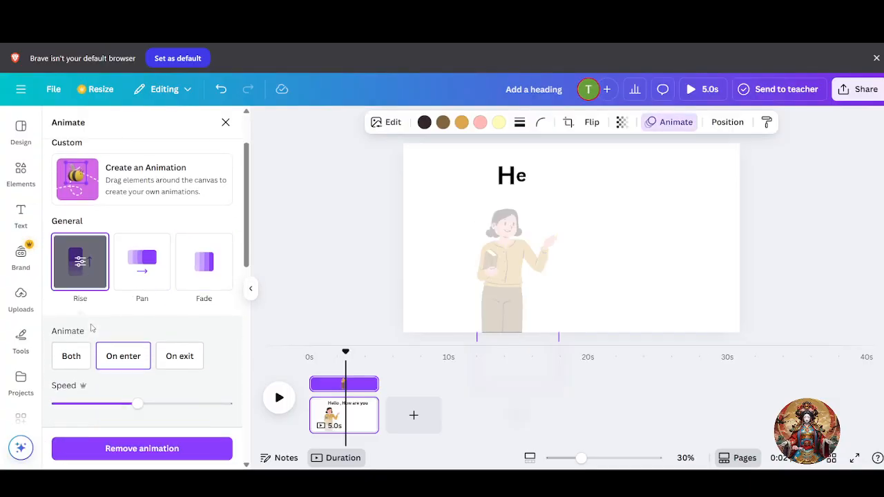
{"action": "left_click", "coordinate": [141, 297]}
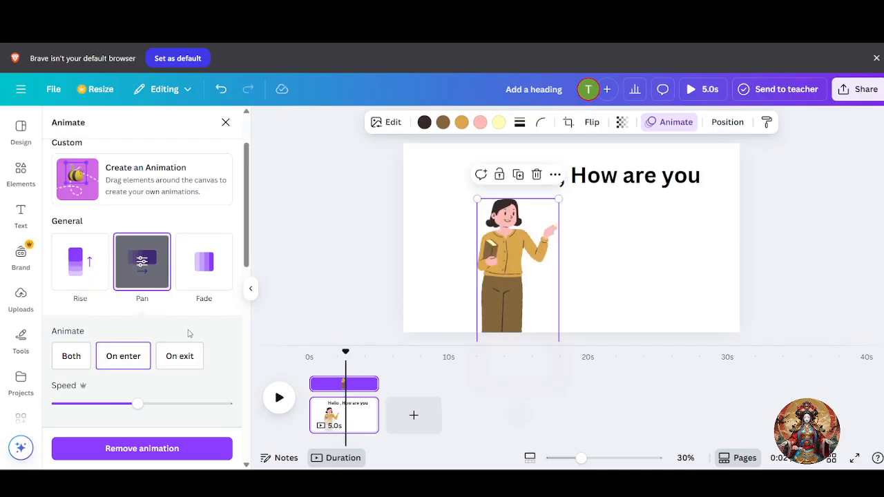
{"action": "scroll", "coordinate": [188, 334], "scroll_direction": "down", "scroll_amount": 2}
{"action": "left_click", "coordinate": [180, 298]}
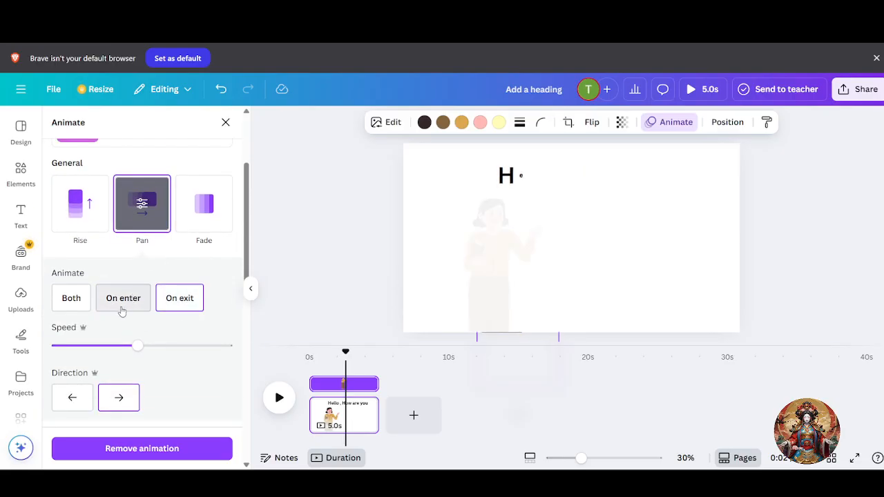
{"action": "left_click", "coordinate": [76, 300]}
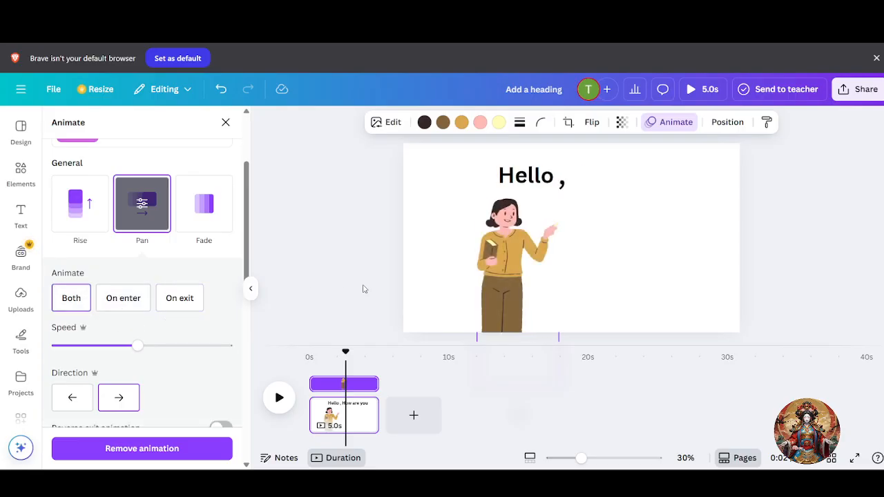
Try the Wipe and Blur animations on the woman graphic
{"action": "scroll", "coordinate": [173, 325], "scroll_direction": "down", "scroll_amount": 3}
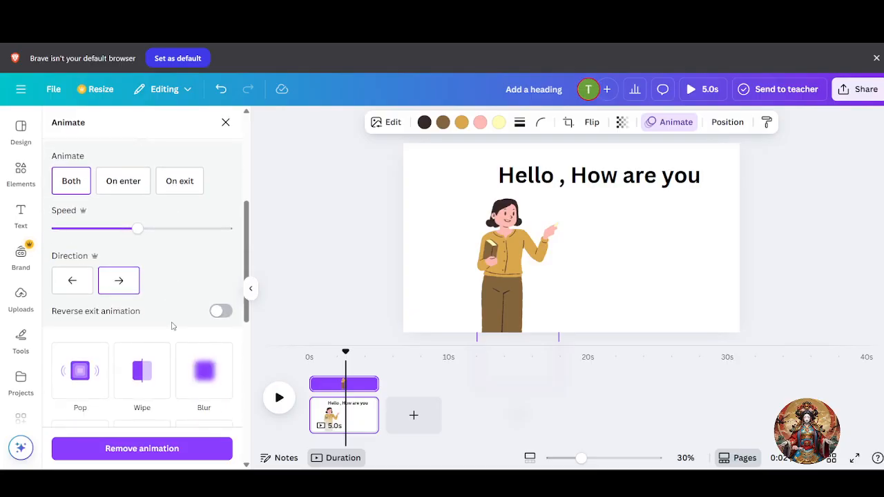
{"action": "scroll", "coordinate": [170, 318], "scroll_direction": "down", "scroll_amount": 3}
{"action": "left_click", "coordinate": [140, 275]}
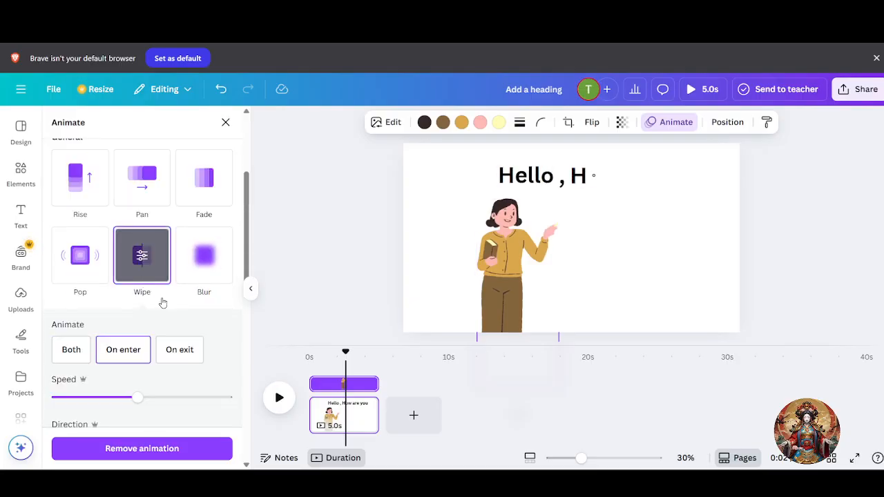
{"action": "left_click", "coordinate": [197, 285]}
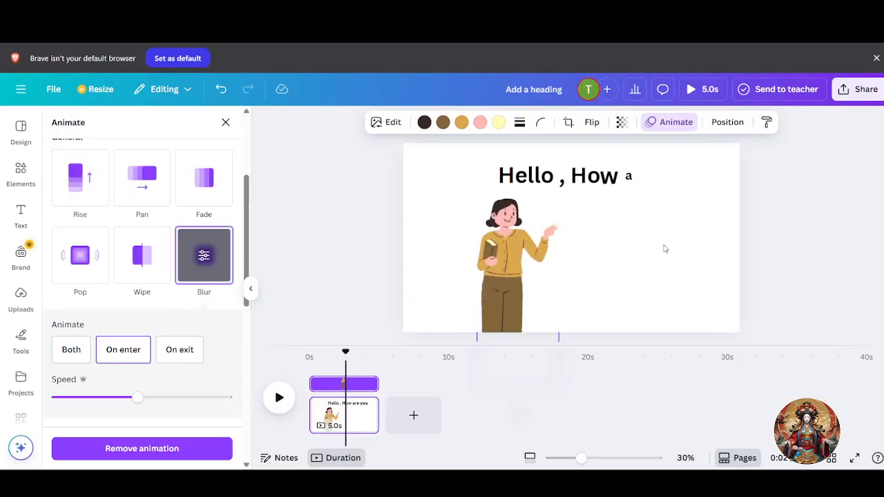
{"action": "left_click", "coordinate": [534, 248]}
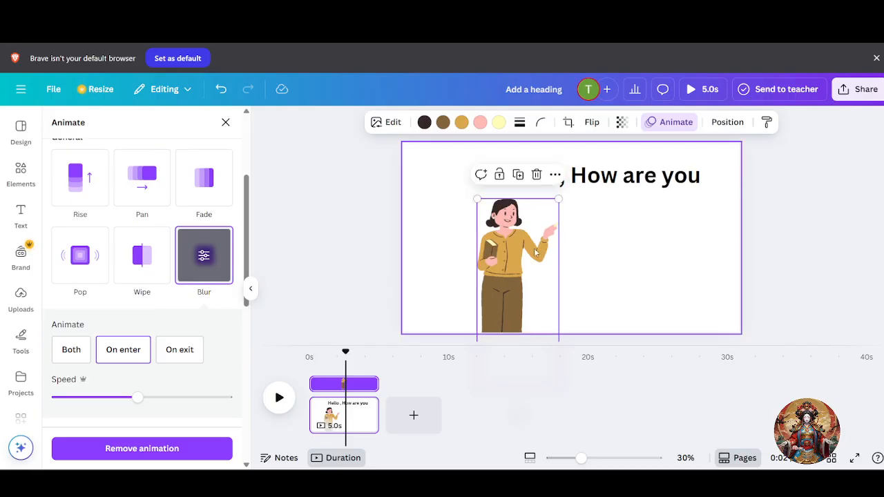
{"action": "left_click", "coordinate": [207, 254]}
Apply the Breathe animation to the woman graphic
{"action": "scroll", "coordinate": [188, 303], "scroll_direction": "down", "scroll_amount": 5}
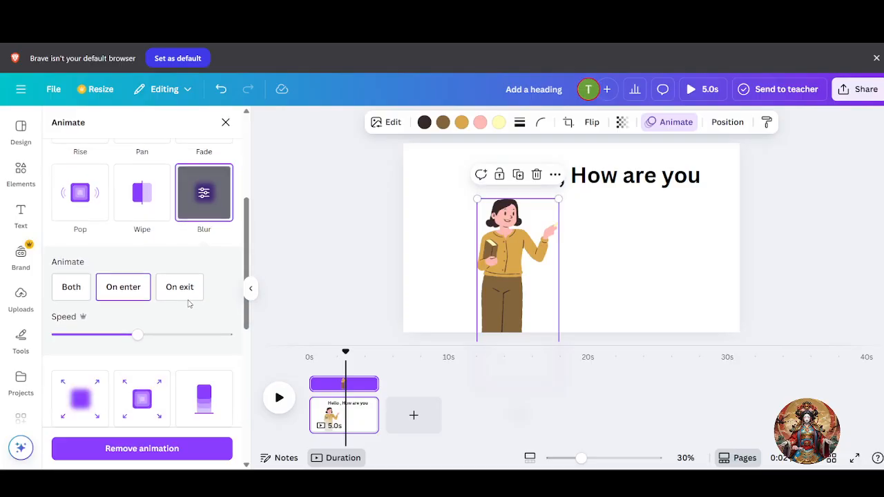
{"action": "scroll", "coordinate": [150, 228], "scroll_direction": "up", "scroll_amount": 2}
{"action": "left_click", "coordinate": [138, 245]}
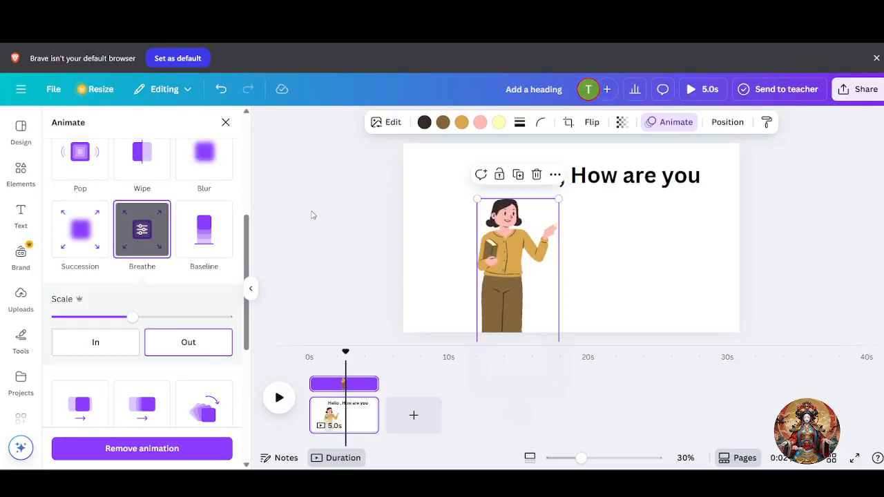
{"action": "scroll", "coordinate": [166, 273], "scroll_direction": "down", "scroll_amount": 4}
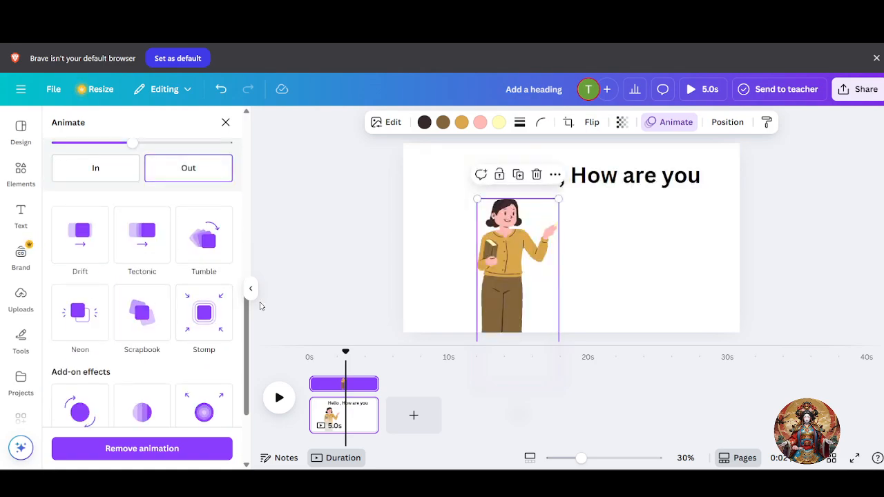
Add a blank second page to the video and move the playhead onto it
{"action": "left_click", "coordinate": [414, 415]}
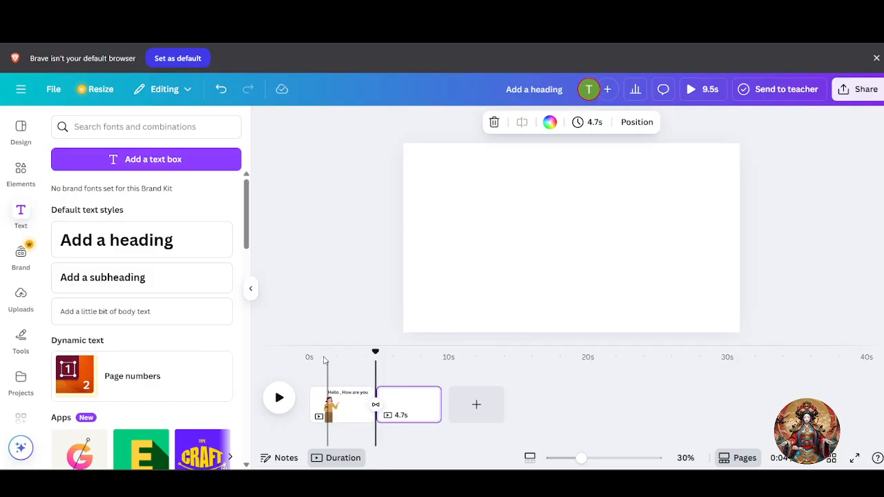
{"action": "left_click", "coordinate": [325, 404]}
{"action": "left_click_drag", "start_coordinate": [345, 366], "coordinate": [399, 389]}
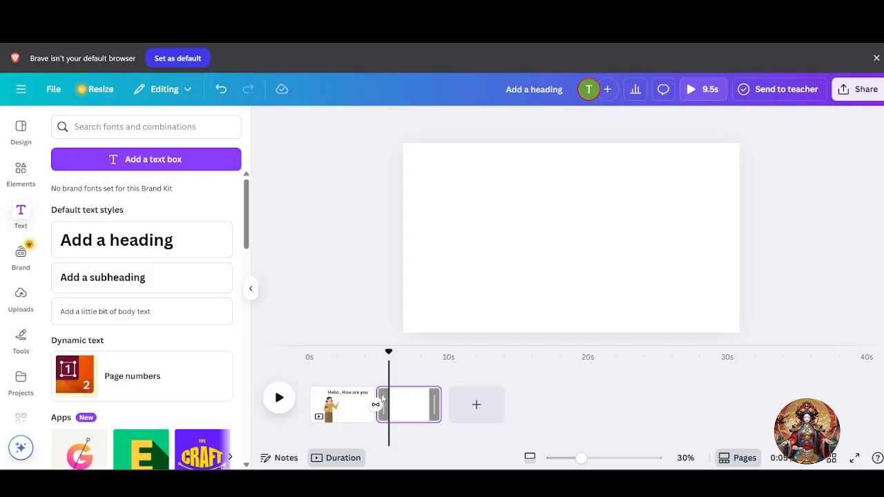
Add the "Goals & objectives" font combination to the second page
{"action": "scroll", "coordinate": [137, 407], "scroll_direction": "down", "scroll_amount": 4}
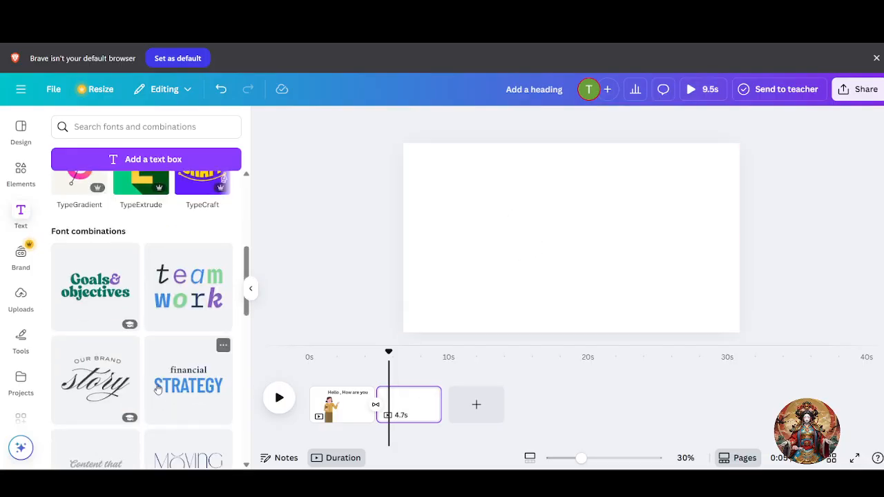
{"action": "scroll", "coordinate": [186, 273], "scroll_direction": "up", "scroll_amount": 1}
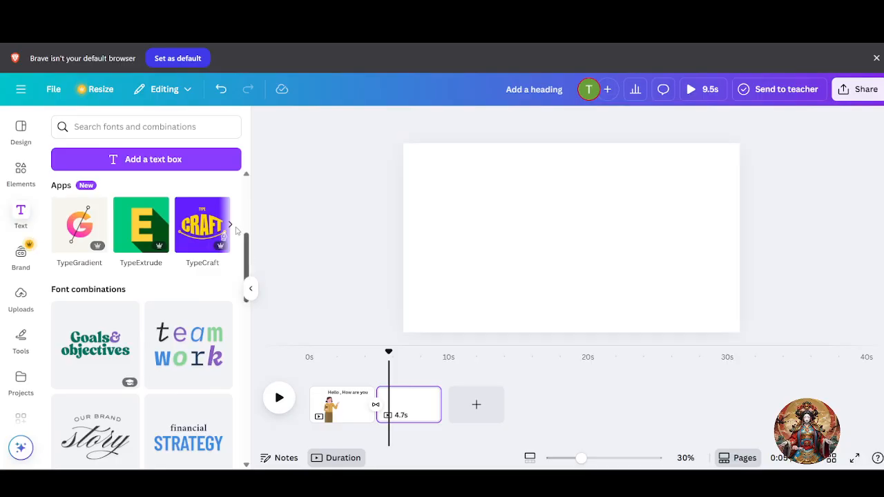
{"action": "left_click", "coordinate": [142, 228]}
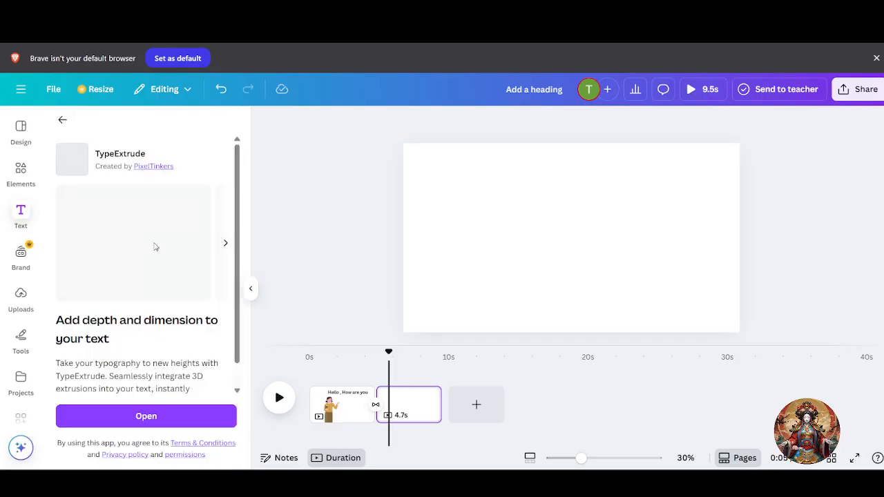
{"action": "left_click", "coordinate": [62, 120]}
{"action": "scroll", "coordinate": [153, 326], "scroll_direction": "down", "scroll_amount": 1}
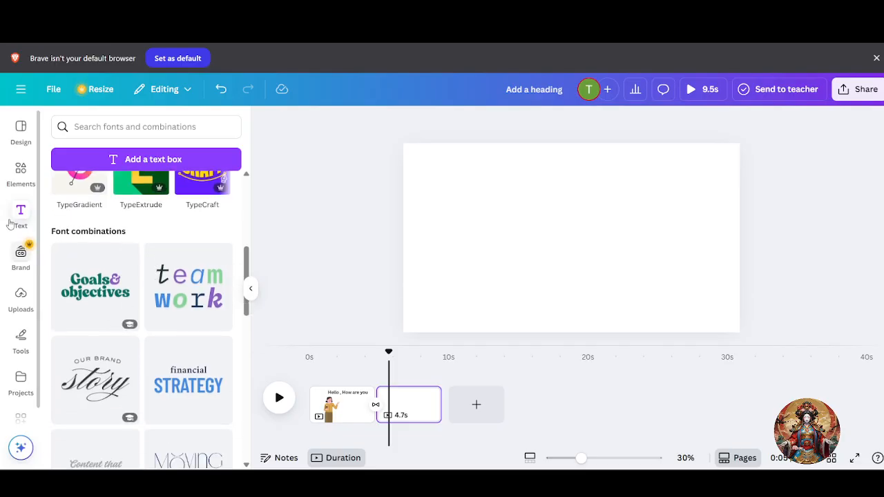
{"action": "left_click_drag", "start_coordinate": [523, 221], "coordinate": [716, 249]}
Replace the "Goals & objectives" text with "page number 2" and centre it on the page
{"action": "double_click", "coordinate": [644, 232]}
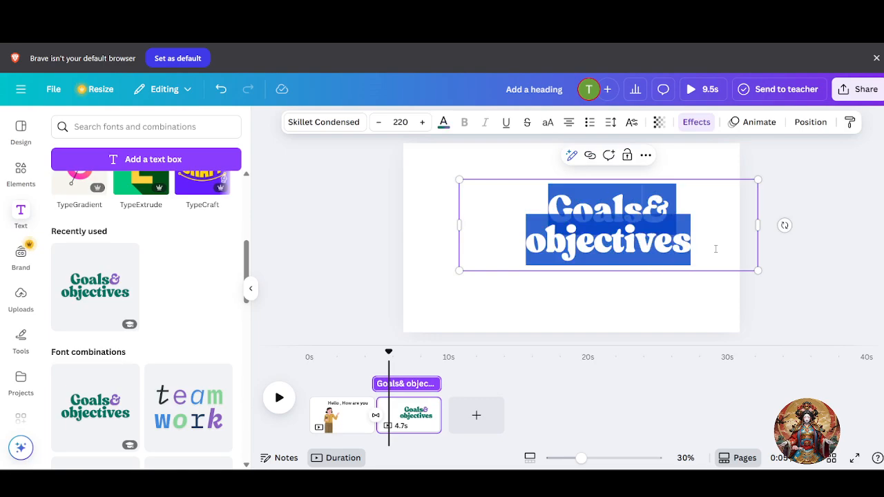
{"action": "type", "text": "page nu"}
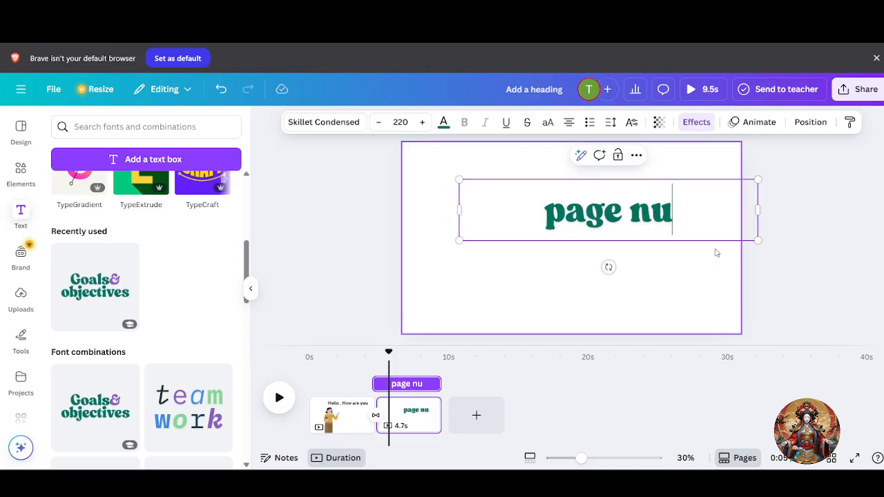
{"action": "type", "text": "mber 2"}
{"action": "left_click", "coordinate": [787, 243]}
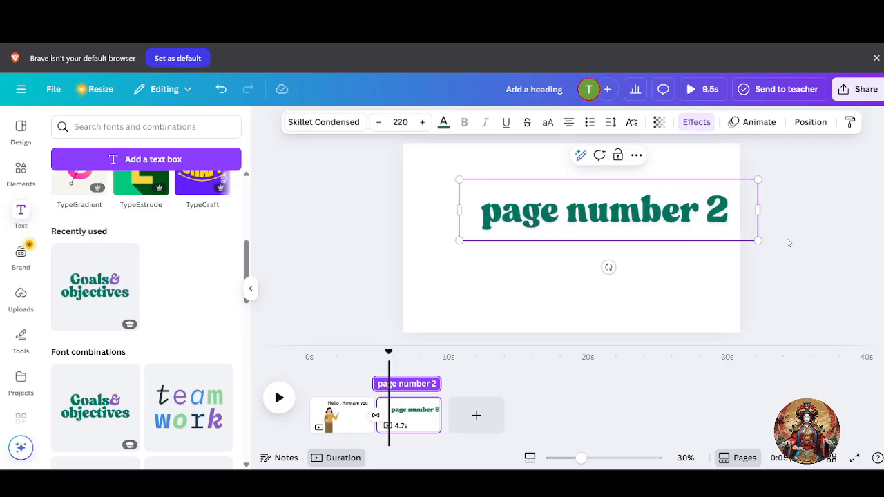
{"action": "left_click_drag", "start_coordinate": [609, 216], "coordinate": [573, 237]}
{"action": "left_click", "coordinate": [861, 250]}
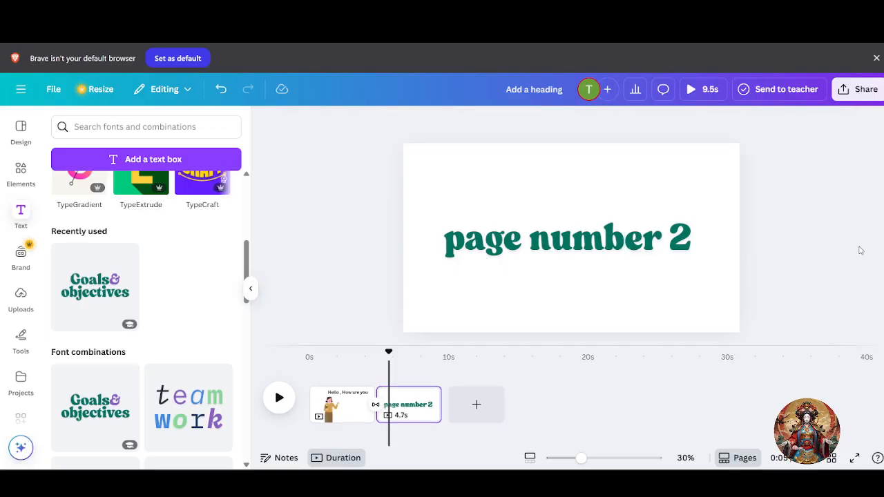
Try the black-to-blue and yellow-to-pink gradients on the second page's background and settle on the grey-to-white gradient
{"action": "left_click", "coordinate": [629, 295]}
{"action": "left_click", "coordinate": [489, 121]}
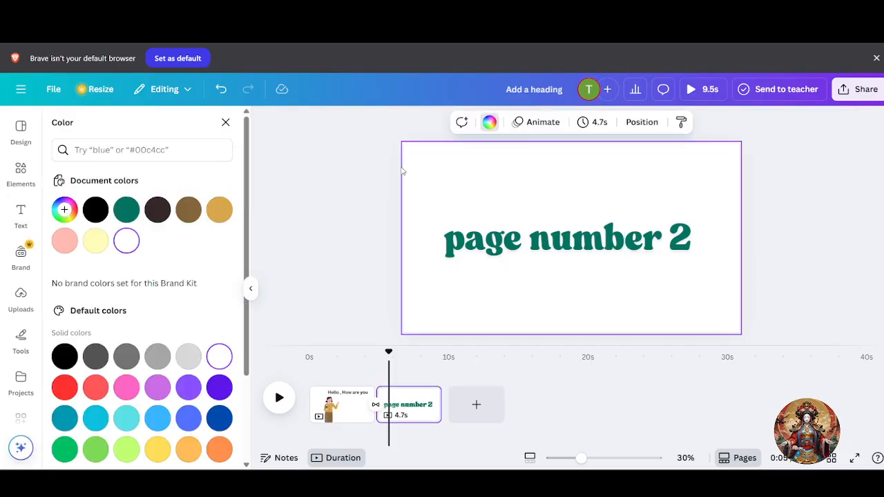
{"action": "scroll", "coordinate": [134, 382], "scroll_direction": "down", "scroll_amount": 2}
{"action": "left_click", "coordinate": [127, 384]}
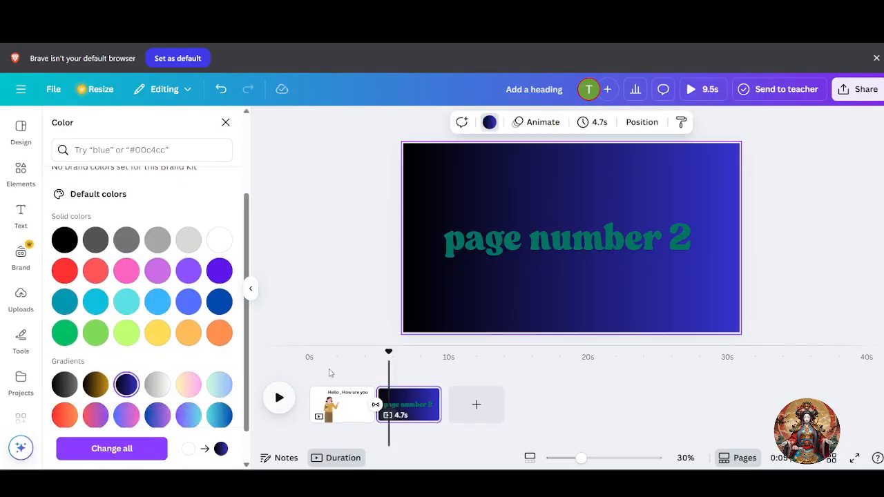
{"action": "left_click", "coordinate": [188, 385]}
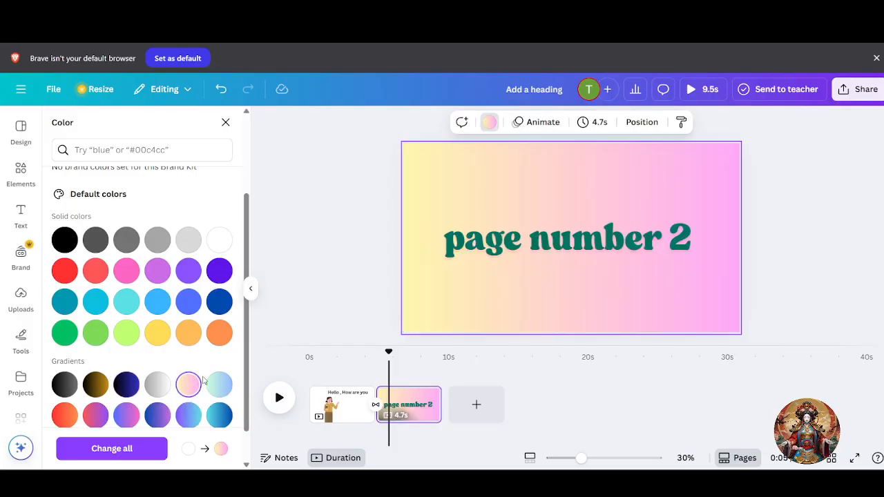
{"action": "scroll", "coordinate": [197, 383], "scroll_direction": "down", "scroll_amount": 1}
{"action": "left_click", "coordinate": [122, 339]}
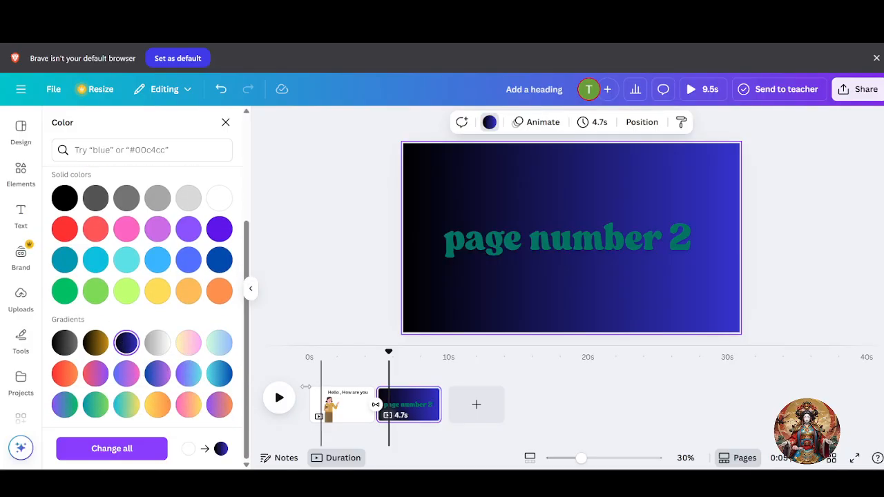
{"action": "left_click", "coordinate": [126, 374]}
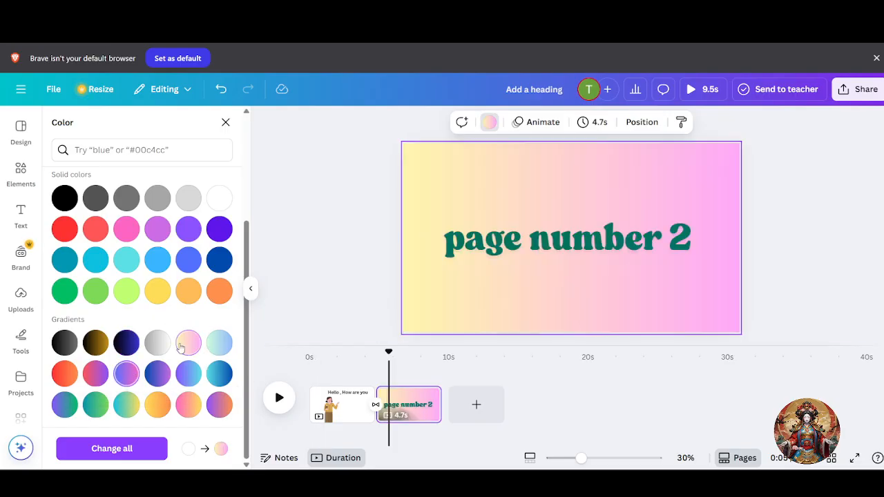
{"action": "left_click", "coordinate": [157, 343]}
{"action": "key", "text": "Escape"}
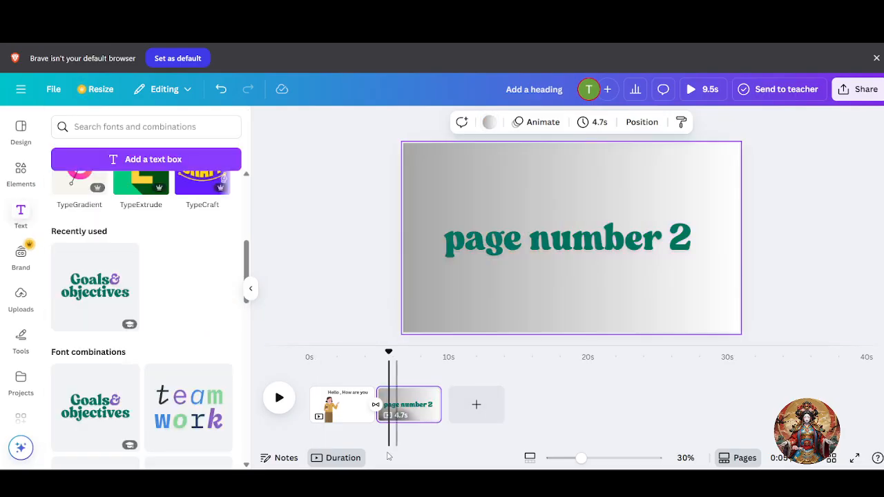
Apply the Flow transition between the first and second pages
{"action": "left_click", "coordinate": [353, 413]}
{"action": "left_click", "coordinate": [405, 408]}
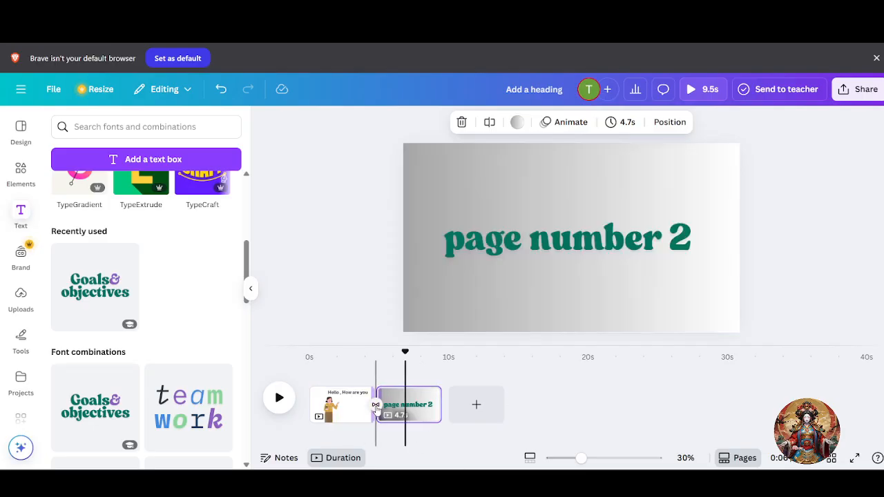
{"action": "scroll", "coordinate": [375, 408], "scroll_direction": "up", "scroll_amount": 5}
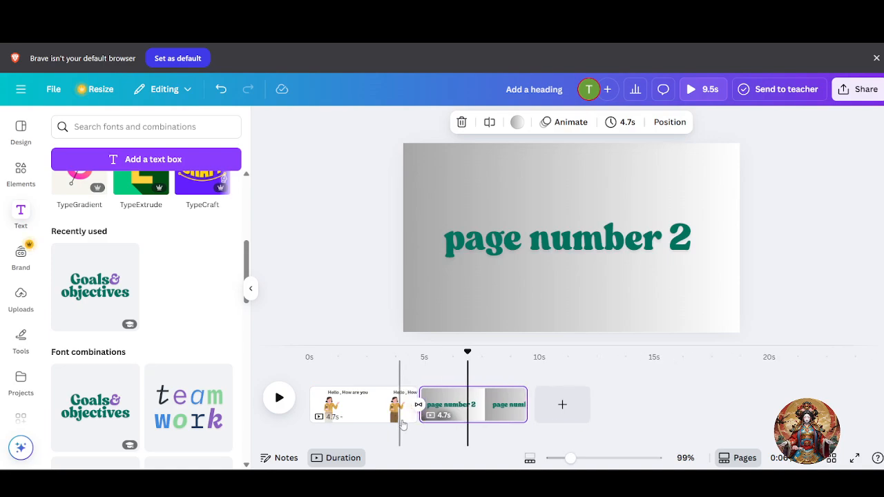
{"action": "left_click", "coordinate": [434, 409]}
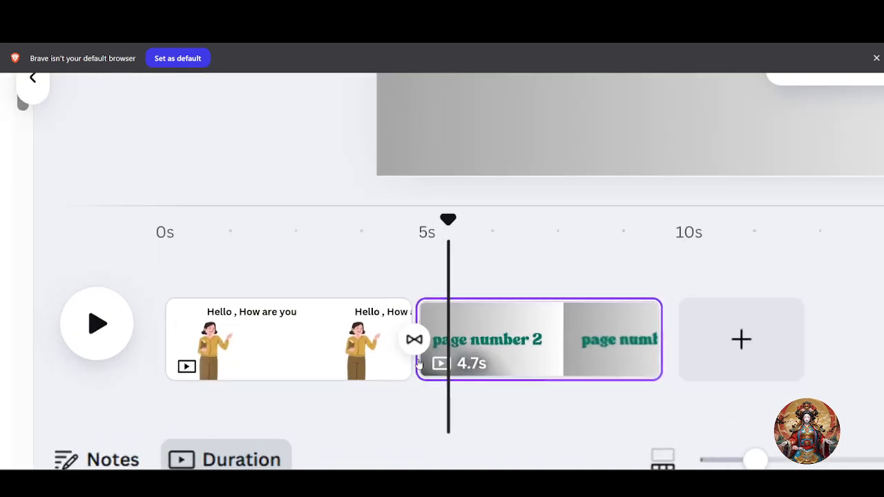
{"action": "scroll", "coordinate": [414, 345], "scroll_direction": "down", "scroll_amount": 5}
{"action": "scroll", "coordinate": [385, 407], "scroll_direction": "up", "scroll_amount": 1}
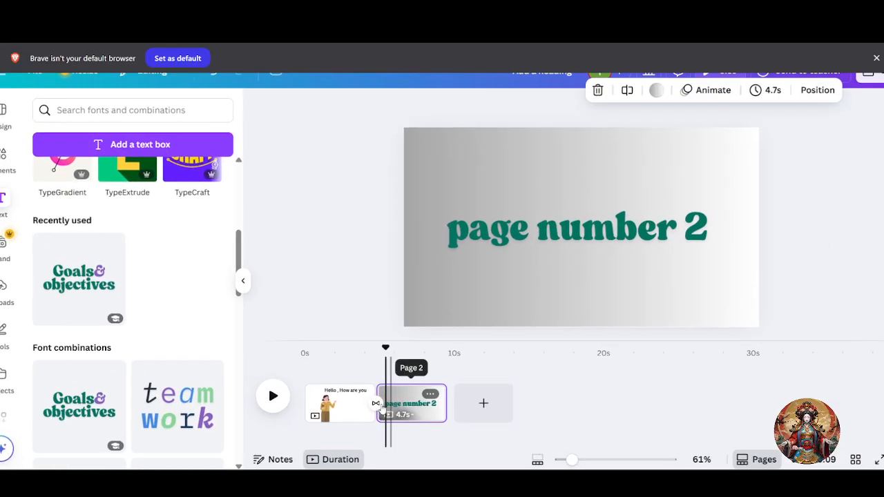
{"action": "left_click", "coordinate": [376, 404]}
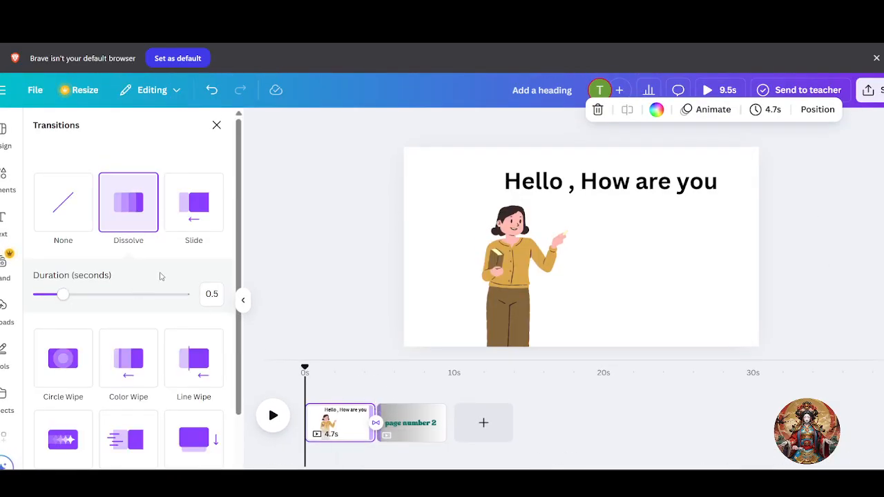
{"action": "scroll", "coordinate": [159, 277], "scroll_direction": "down", "scroll_amount": 1}
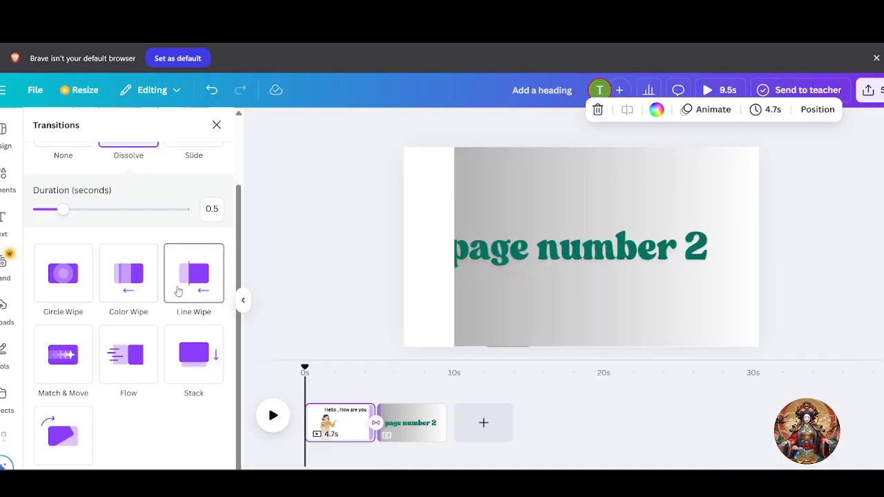
{"action": "scroll", "coordinate": [175, 281], "scroll_direction": "up", "scroll_amount": 1}
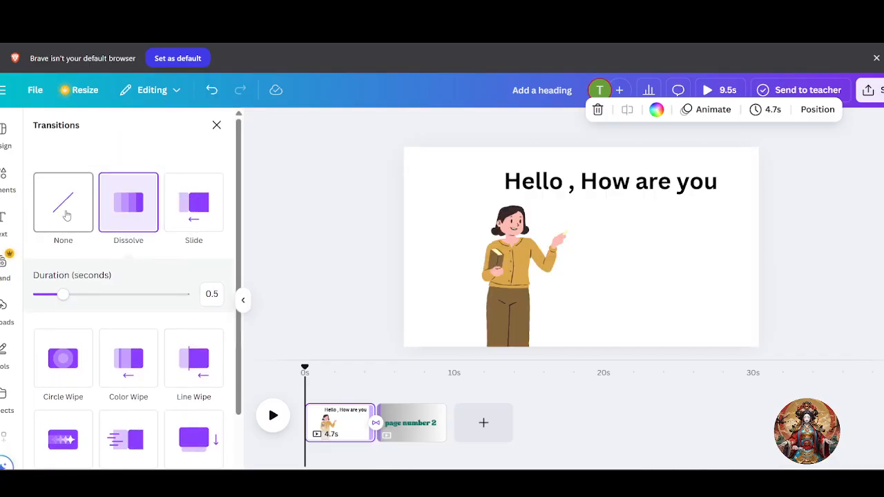
{"action": "scroll", "coordinate": [103, 311], "scroll_direction": "down", "scroll_amount": 1}
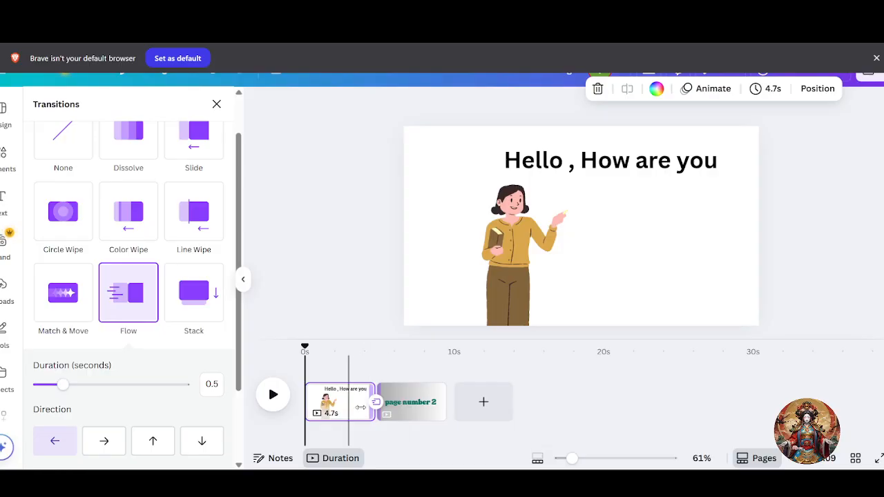
Play the video to preview the transition between the two pages, and stop the playback
{"action": "left_click", "coordinate": [274, 396]}
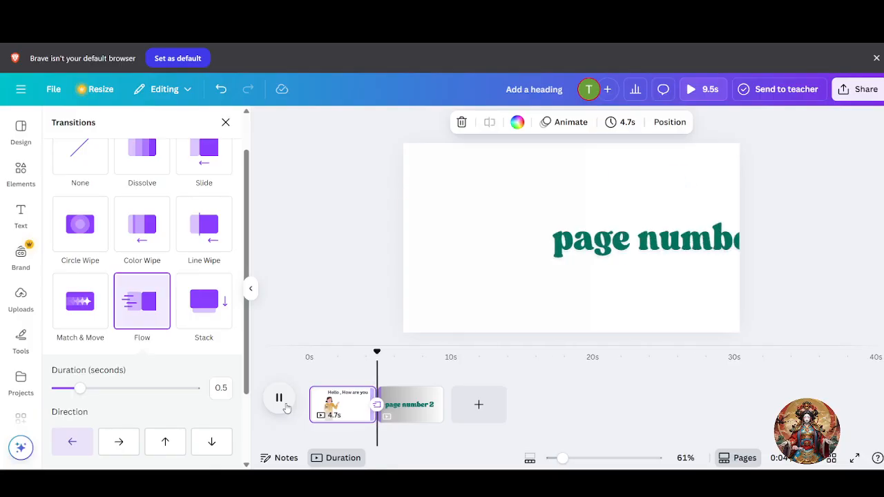
{"action": "left_click", "coordinate": [286, 407]}
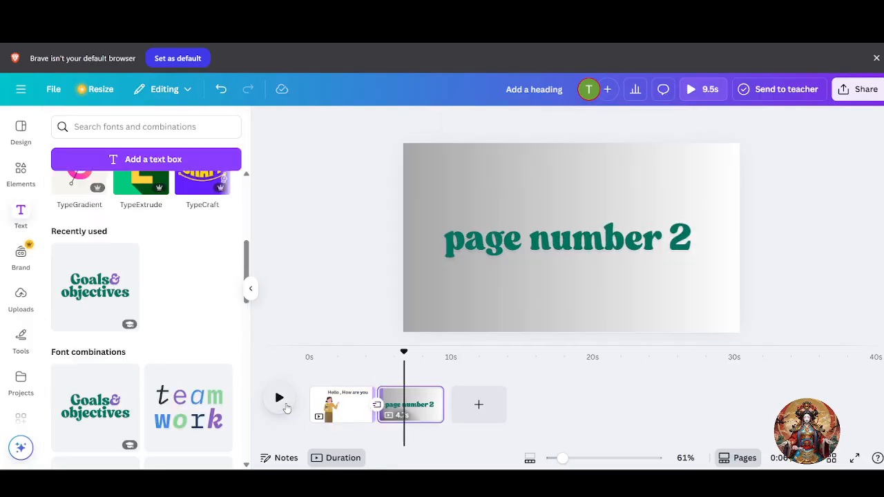
{"action": "left_click", "coordinate": [572, 419]}
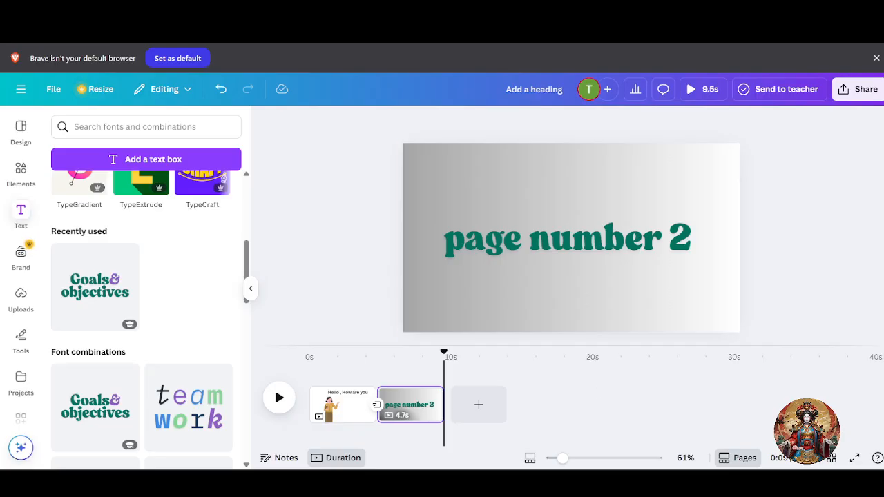
Open animaker.com in a new browser tab
{"action": "key", "text": "ctrl+t"}
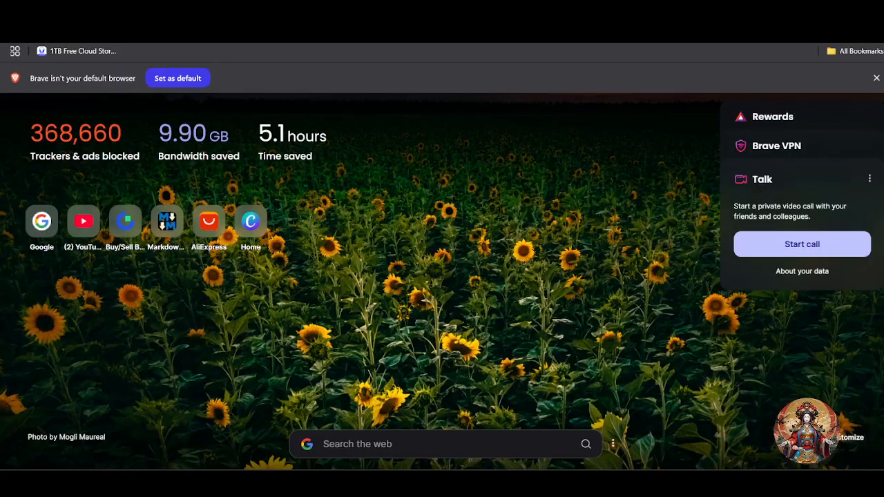
{"action": "type", "text": "anima"}
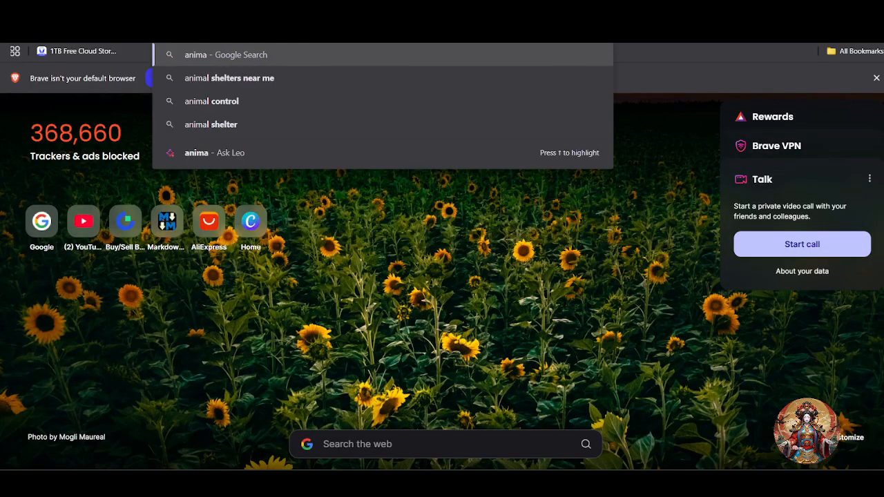
{"action": "type", "text": "ker.com"}
{"action": "key", "text": "Return"}
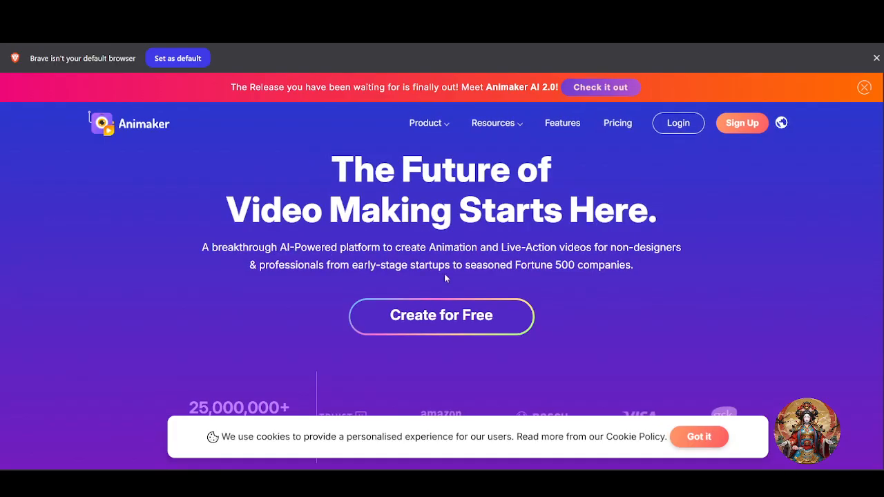
Start creating a video for free from the Animaker homepage
{"action": "scroll", "coordinate": [501, 266], "scroll_direction": "down", "scroll_amount": 1}
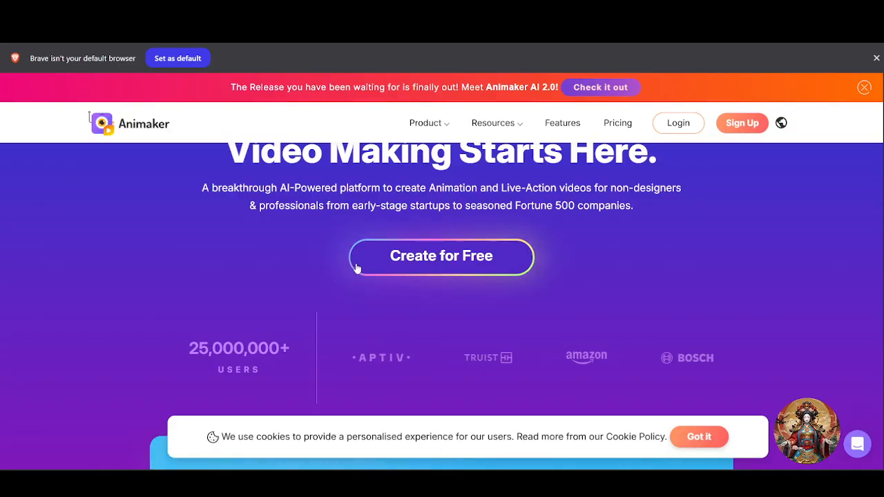
{"action": "scroll", "coordinate": [355, 266], "scroll_direction": "up", "scroll_amount": 1}
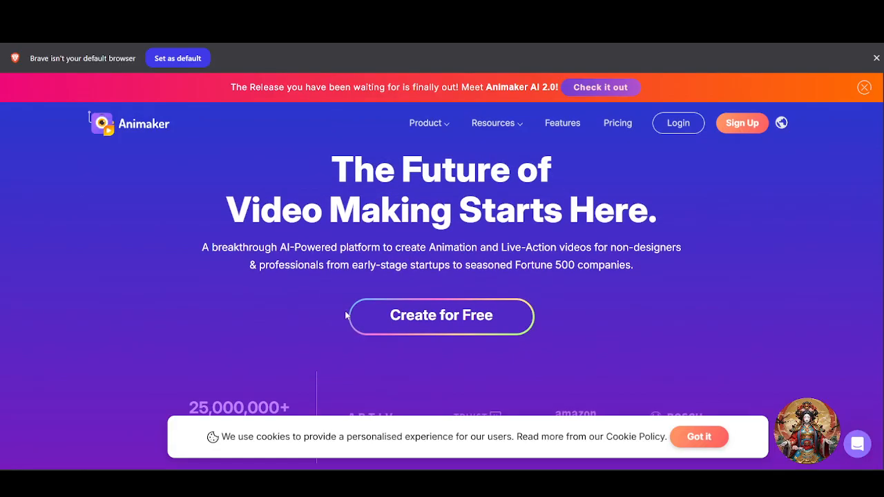
{"action": "left_click", "coordinate": [486, 315]}
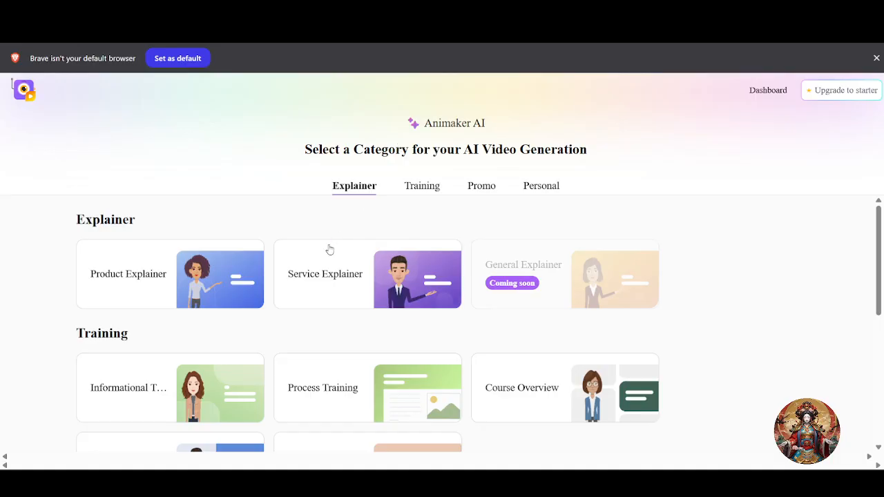
Browse the AI video generation categories and open the Product Explainer prompt page
{"action": "scroll", "coordinate": [393, 282], "scroll_direction": "down", "scroll_amount": 1}
{"action": "scroll", "coordinate": [407, 217], "scroll_direction": "up", "scroll_amount": 1}
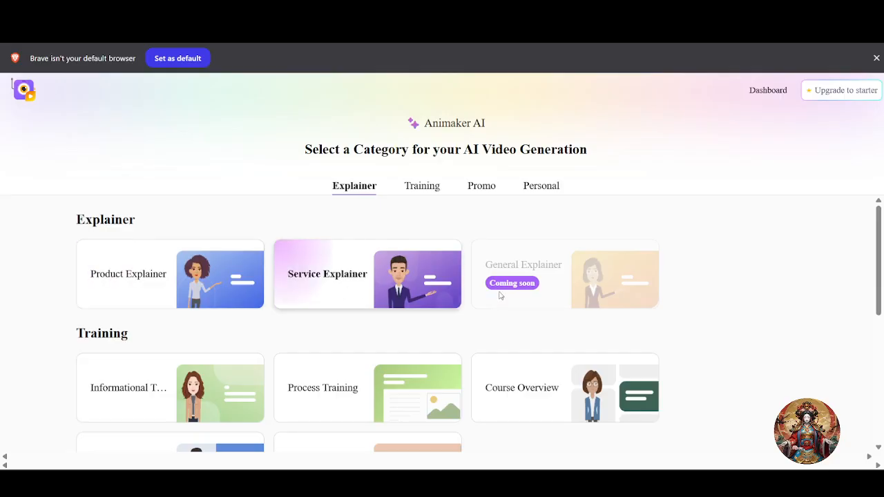
{"action": "scroll", "coordinate": [359, 317], "scroll_direction": "down", "scroll_amount": 2}
{"action": "scroll", "coordinate": [358, 317], "scroll_direction": "up", "scroll_amount": 1}
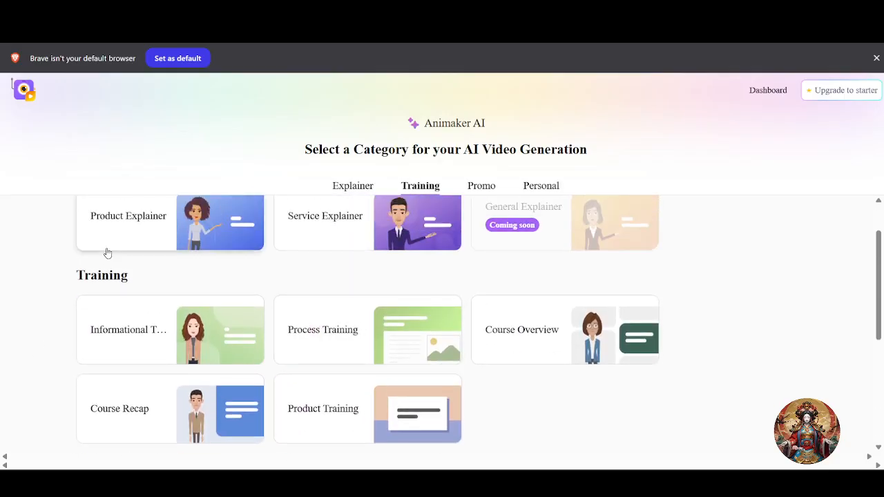
{"action": "left_click", "coordinate": [130, 237]}
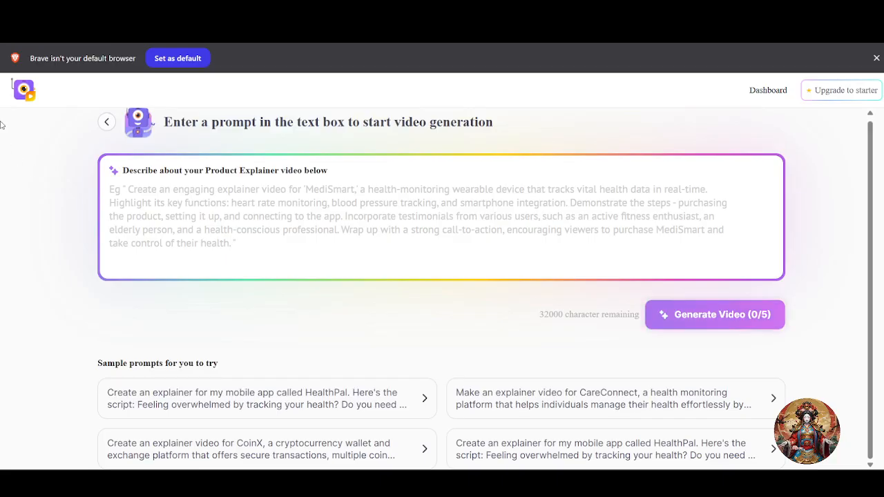
Leave the AI prompt page and complete the onboarding questions with Marketing as the background and Course/Training Videos as the intended content
{"action": "left_click", "coordinate": [22, 96]}
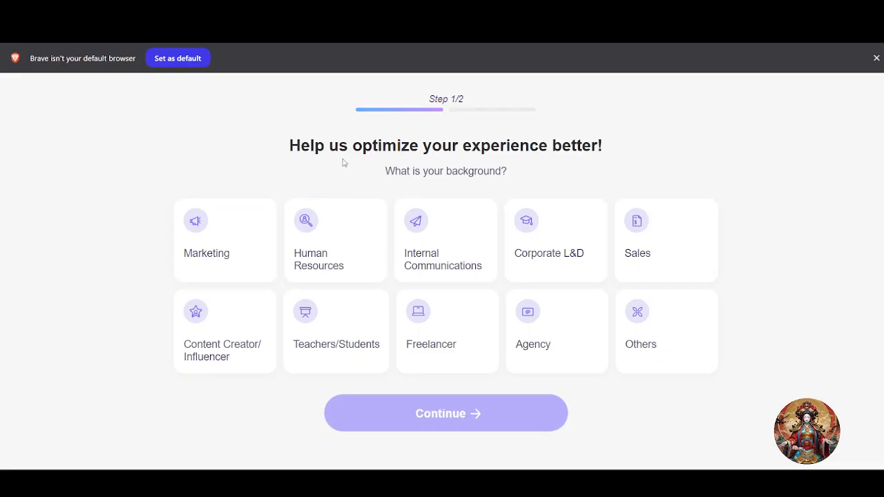
{"action": "left_click", "coordinate": [327, 233]}
{"action": "left_click", "coordinate": [233, 267]}
{"action": "left_click", "coordinate": [505, 429]}
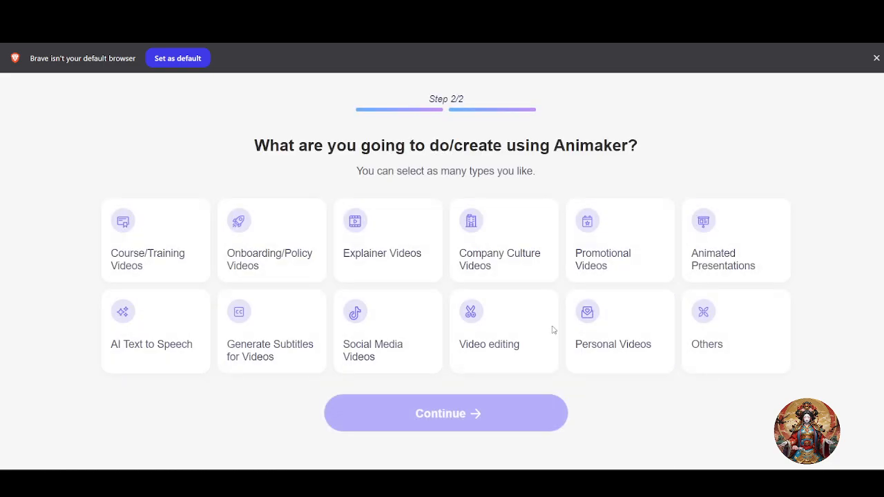
{"action": "left_click", "coordinate": [157, 249]}
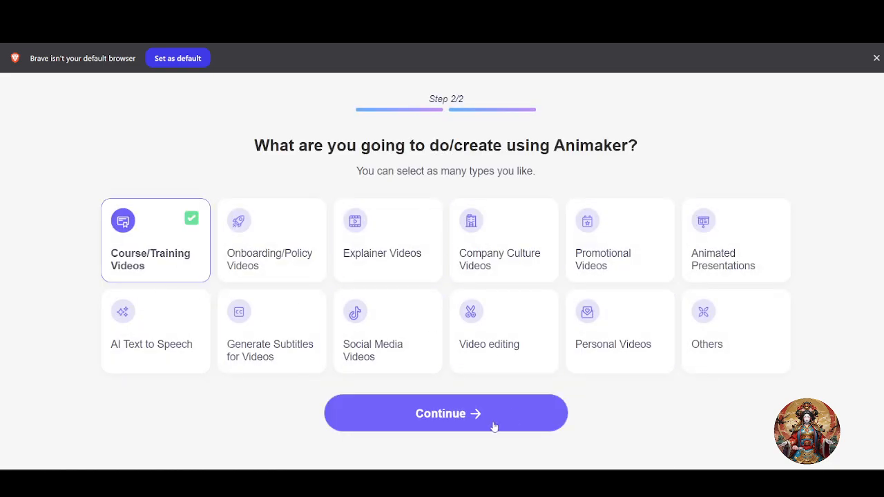
{"action": "left_click", "coordinate": [473, 415]}
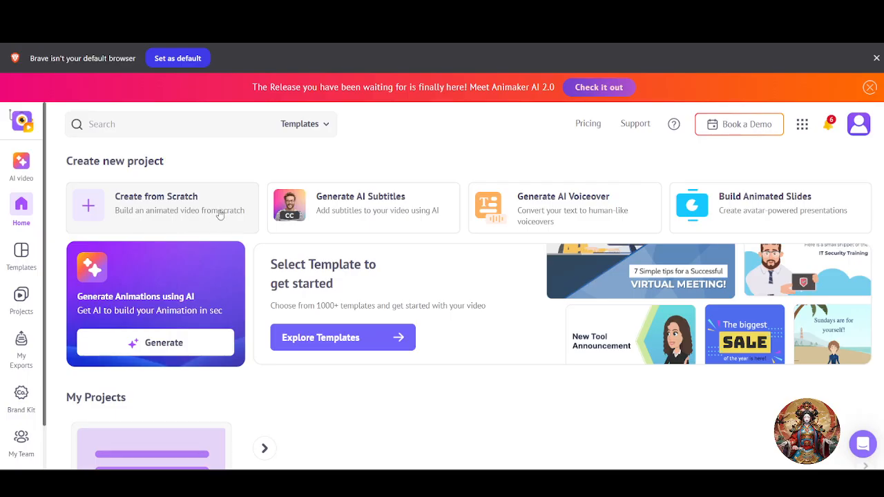
Create a new Cartoon project from scratch in the Square Video 1:1 format
{"action": "left_click", "coordinate": [153, 218]}
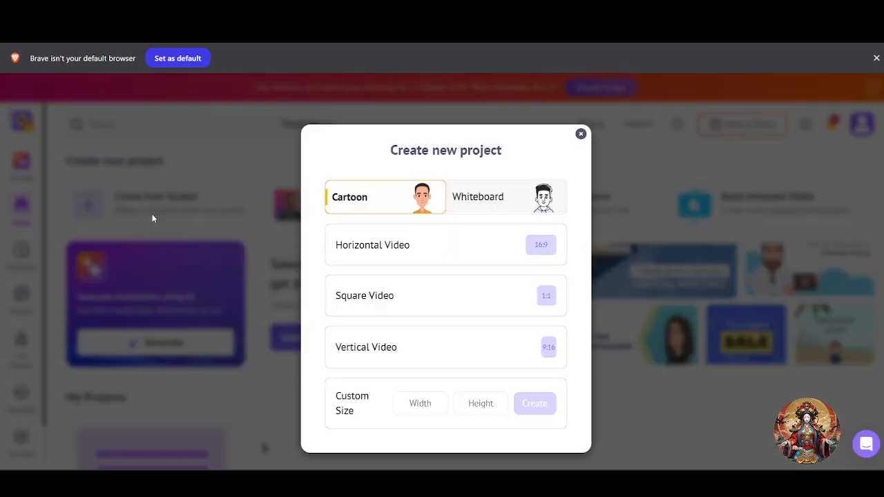
{"action": "left_click", "coordinate": [456, 200]}
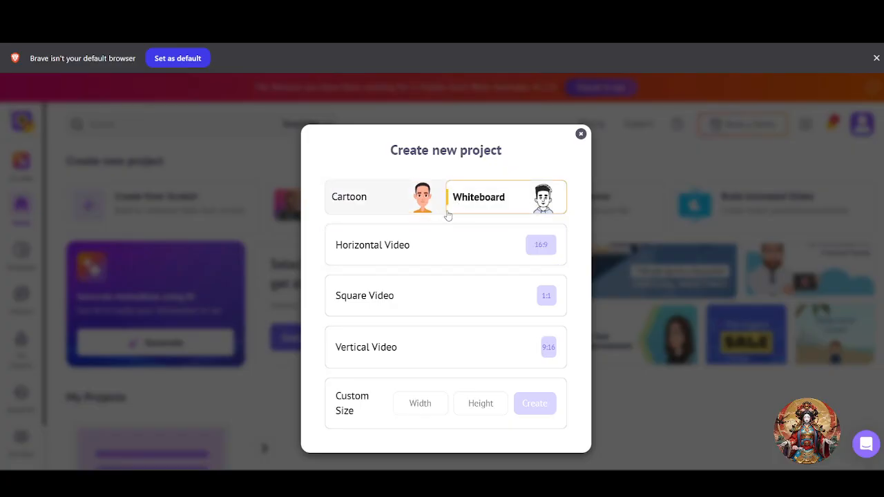
{"action": "left_click", "coordinate": [404, 207]}
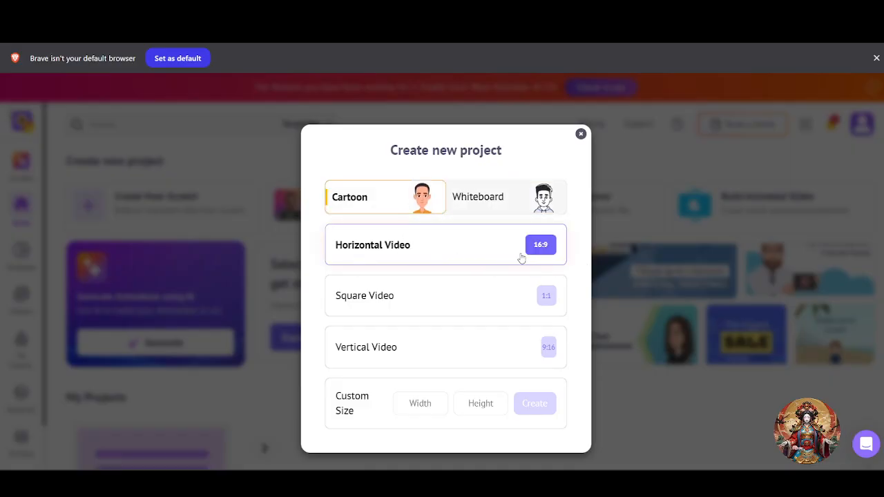
{"action": "left_click", "coordinate": [441, 304]}
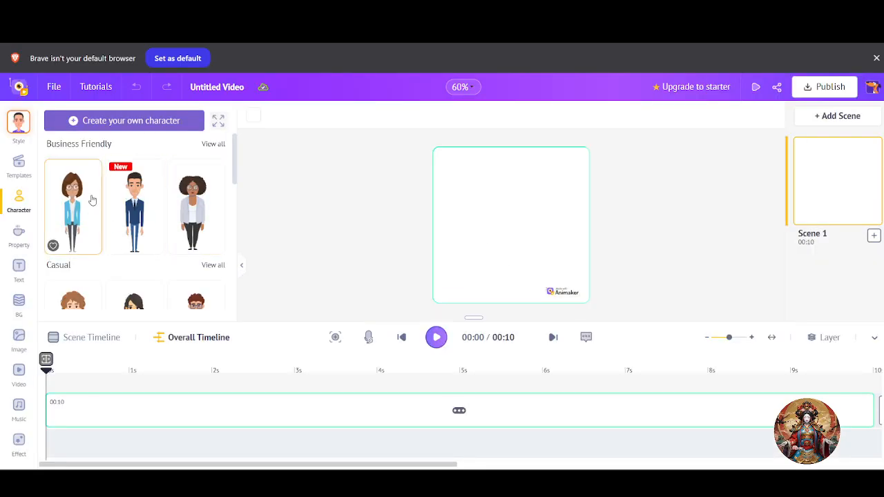
Add the Business Friendly woman in the blue jacket to the scene and enlarge her to fill the canvas height
{"action": "scroll", "coordinate": [148, 238], "scroll_direction": "down", "scroll_amount": 1}
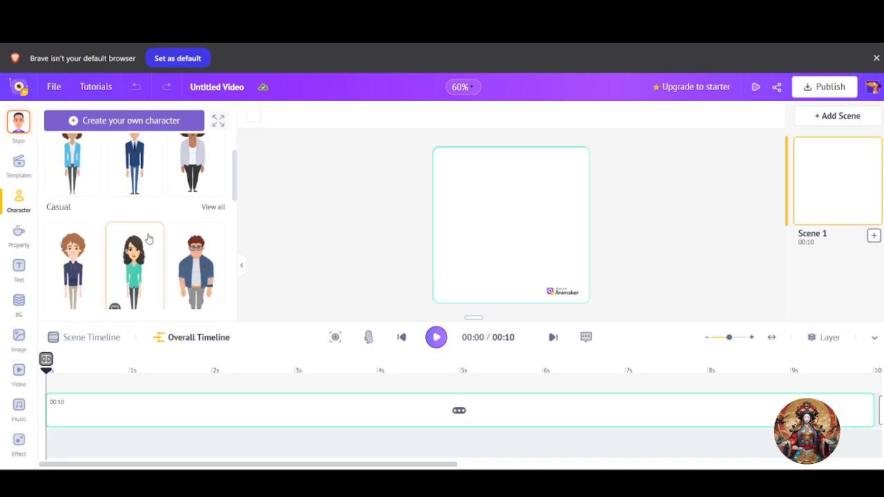
{"action": "scroll", "coordinate": [147, 238], "scroll_direction": "up", "scroll_amount": 1}
{"action": "scroll", "coordinate": [149, 245], "scroll_direction": "down", "scroll_amount": 2}
{"action": "scroll", "coordinate": [149, 252], "scroll_direction": "up", "scroll_amount": 2}
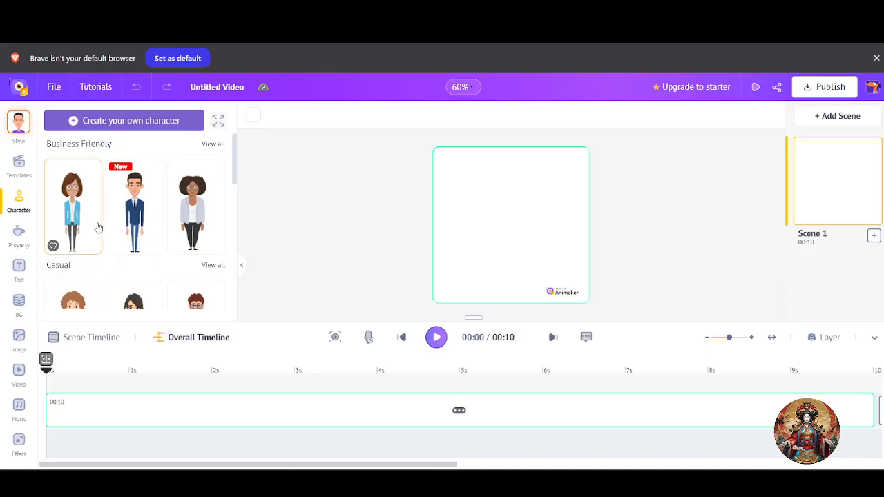
{"action": "scroll", "coordinate": [147, 242], "scroll_direction": "down", "scroll_amount": 1}
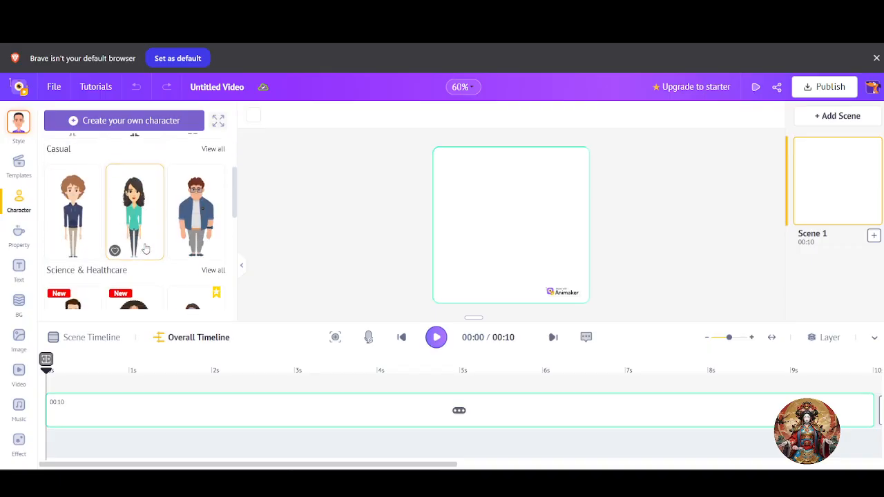
{"action": "scroll", "coordinate": [138, 235], "scroll_direction": "up", "scroll_amount": 1}
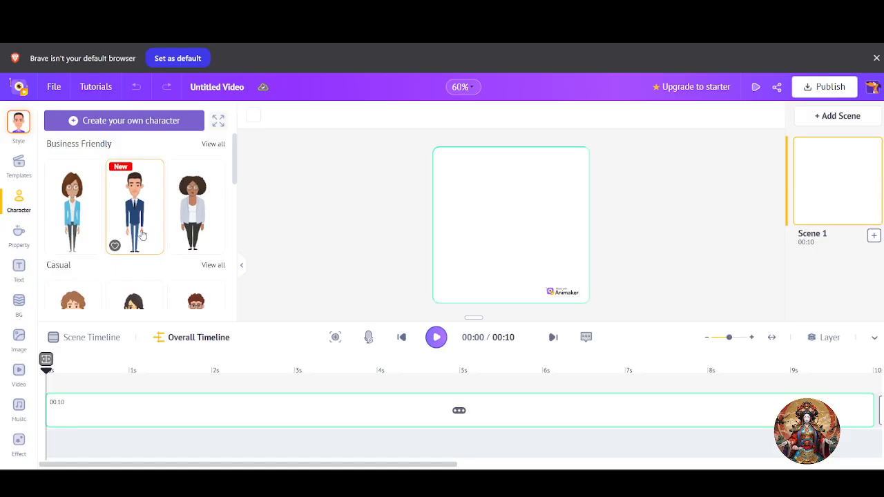
{"action": "left_click", "coordinate": [77, 223]}
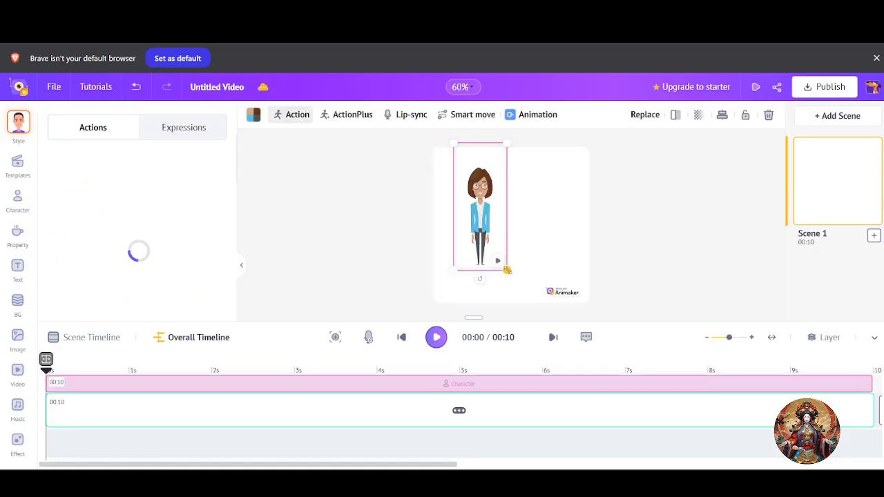
{"action": "left_click_drag", "start_coordinate": [507, 269], "coordinate": [529, 299]}
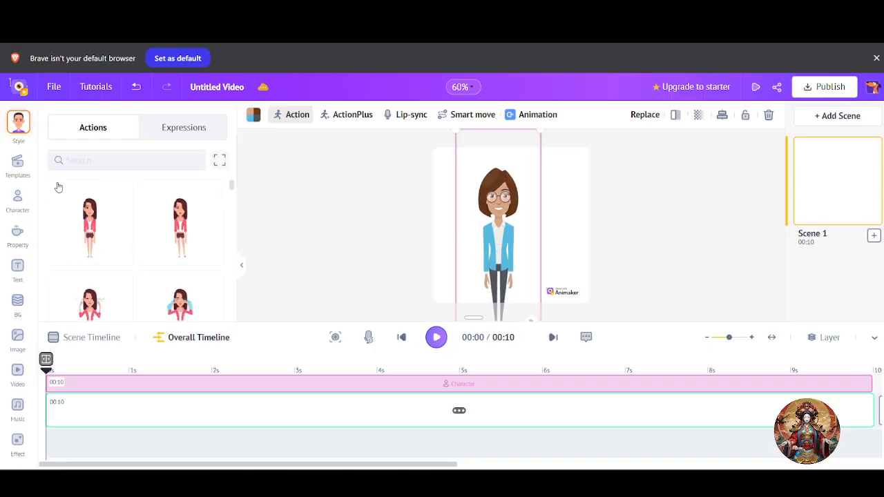
Look at the character's available expressions and actions, and check the first page of the Canva video for reference
{"action": "left_click", "coordinate": [185, 135]}
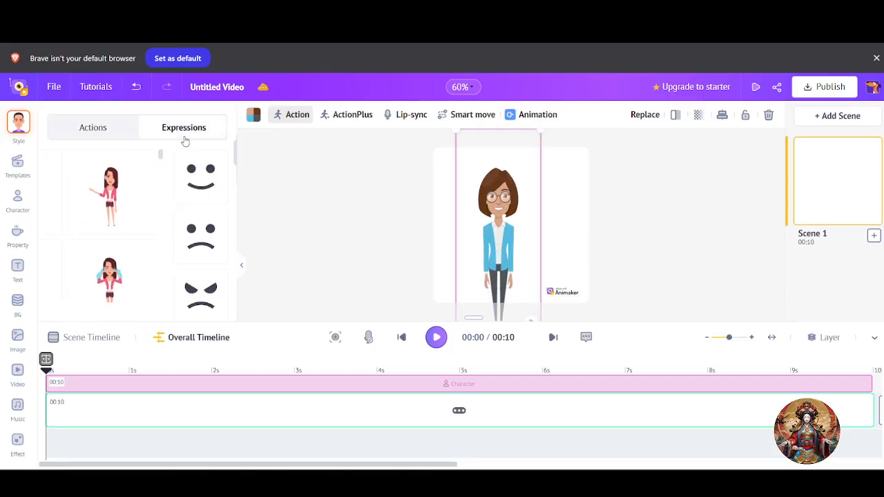
{"action": "left_click", "coordinate": [103, 135]}
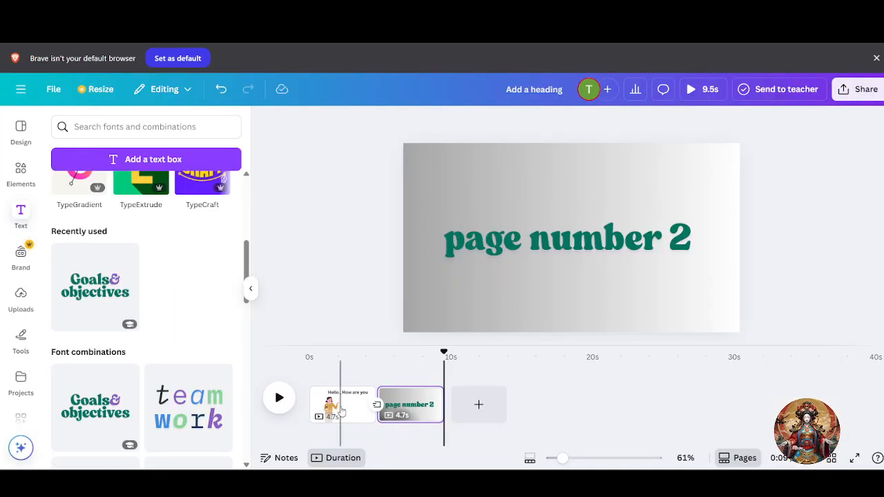
{"action": "left_click", "coordinate": [342, 411]}
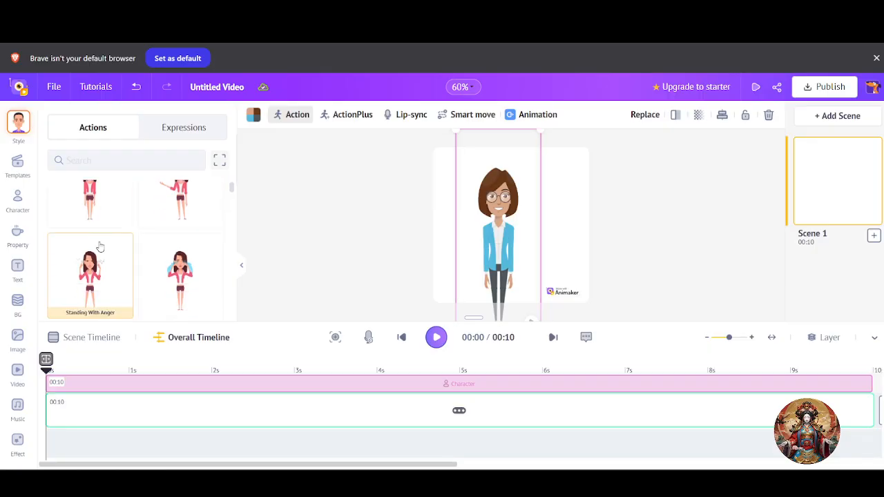
Back in Animaker, search the character actions for "wave" and apply the standing waving action to the woman
{"action": "scroll", "coordinate": [104, 252], "scroll_direction": "down", "scroll_amount": 1}
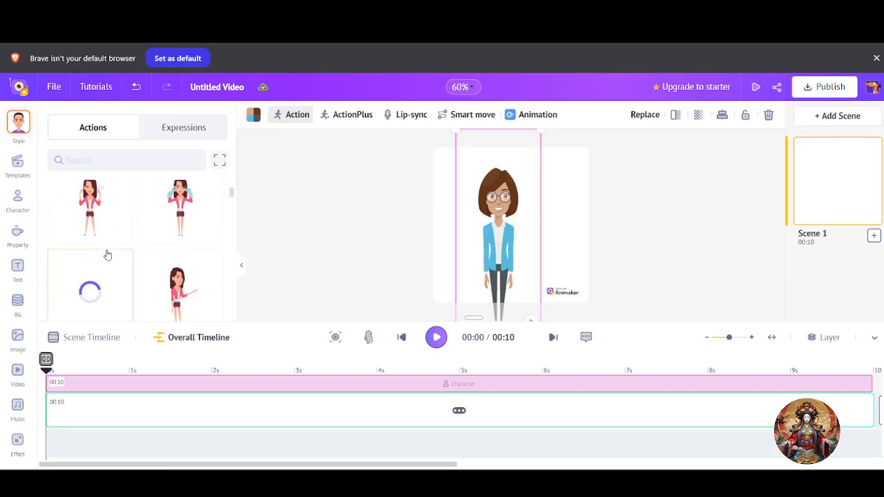
{"action": "scroll", "coordinate": [170, 294], "scroll_direction": "down", "scroll_amount": 1}
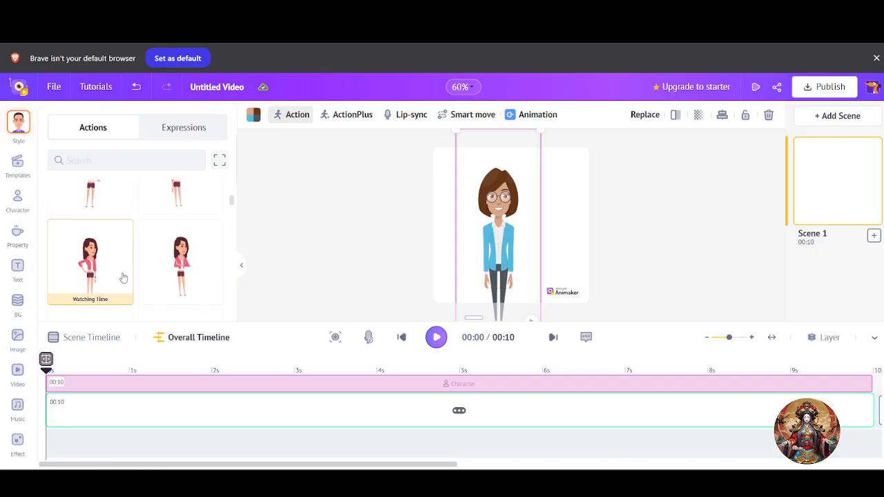
{"action": "scroll", "coordinate": [131, 276], "scroll_direction": "down", "scroll_amount": 4}
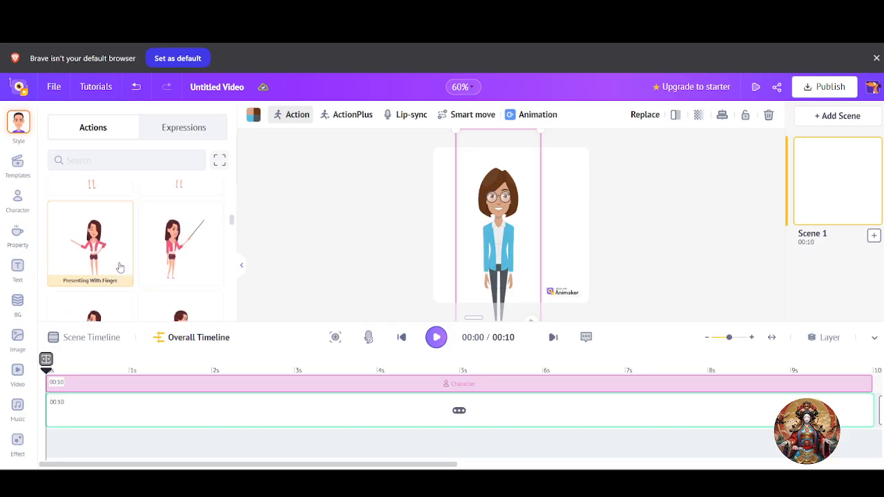
{"action": "scroll", "coordinate": [120, 268], "scroll_direction": "down", "scroll_amount": 4}
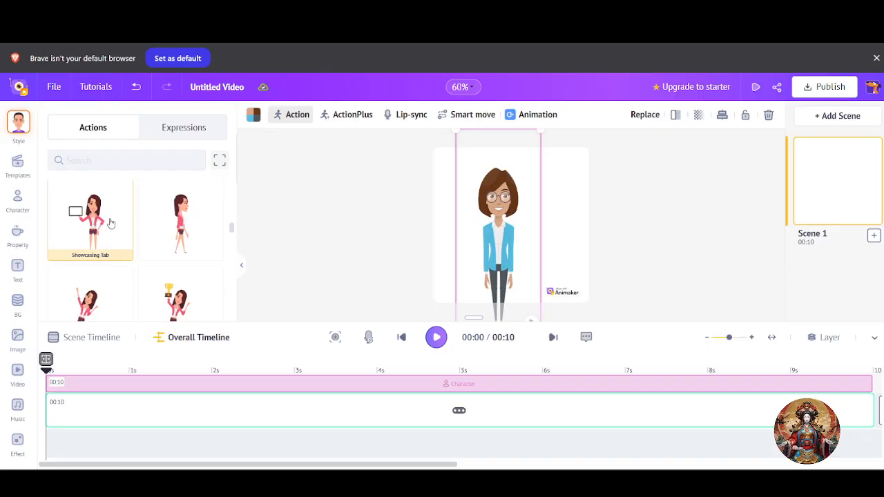
{"action": "scroll", "coordinate": [103, 193], "scroll_direction": "down", "scroll_amount": 2}
{"action": "left_click", "coordinate": [116, 160]}
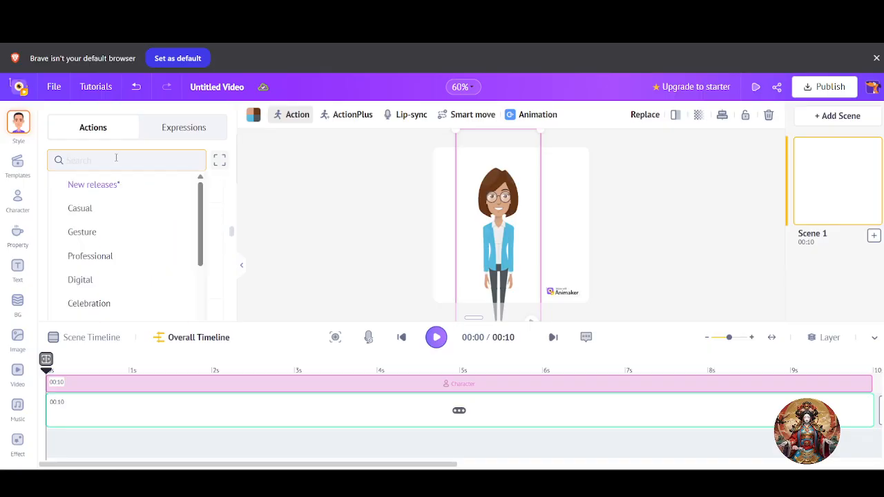
{"action": "type", "text": "wave"}
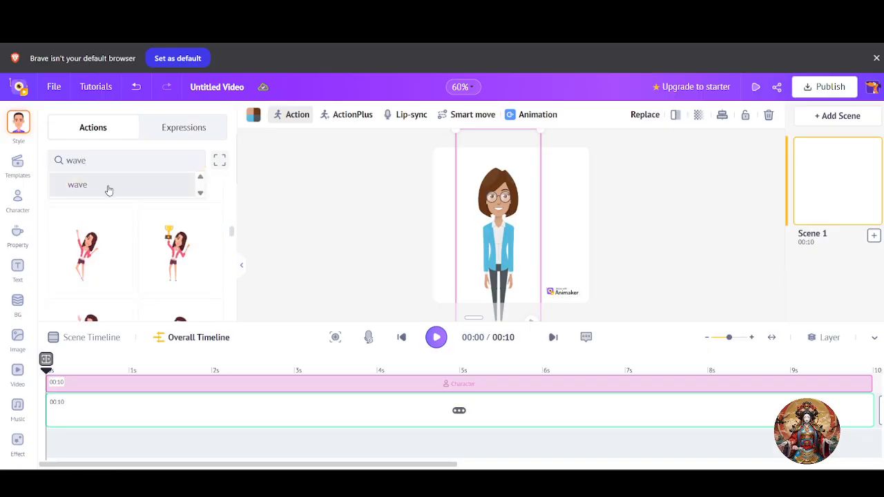
{"action": "left_click", "coordinate": [109, 187]}
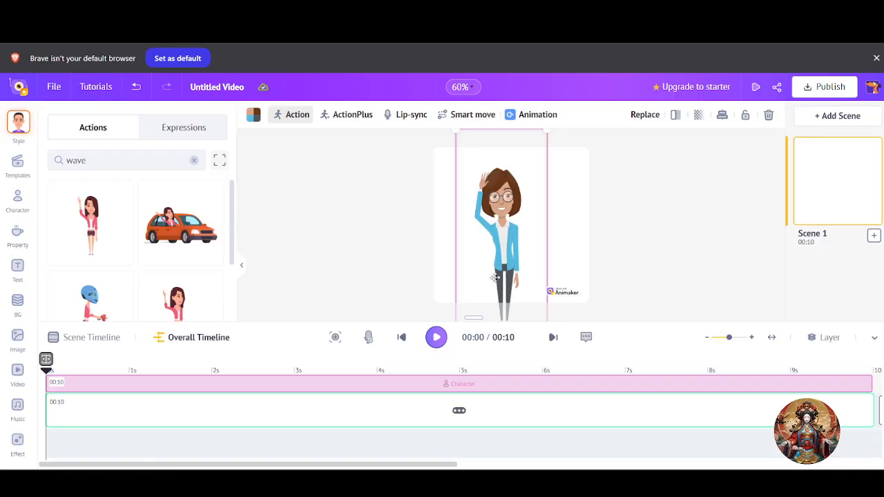
Try the angry expression on the waving character and replace it with a happy, smiling one
{"action": "left_click", "coordinate": [184, 128]}
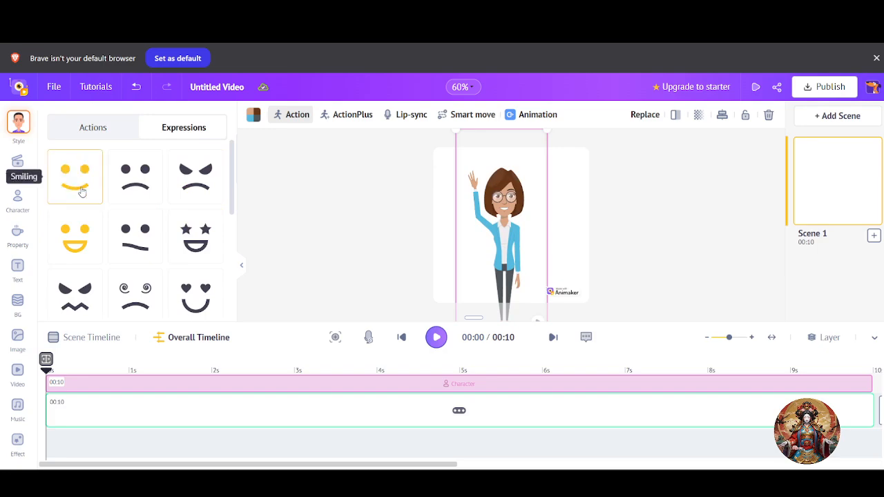
{"action": "left_click", "coordinate": [199, 191]}
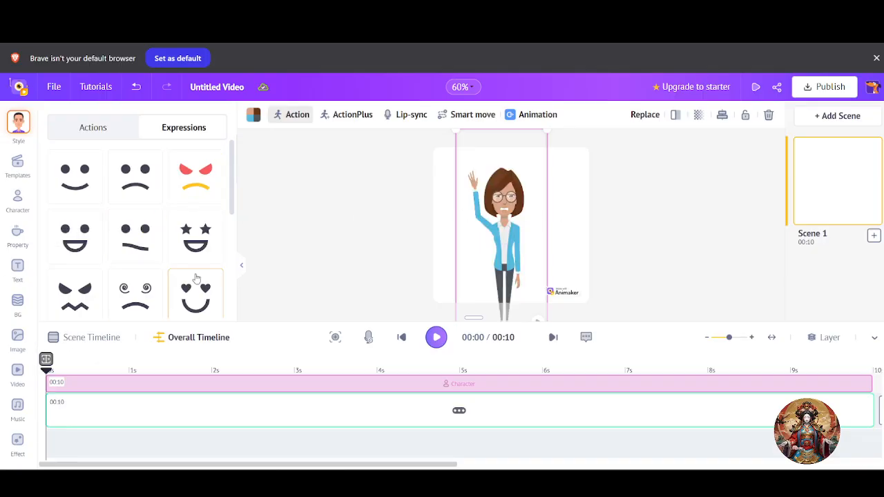
{"action": "left_click", "coordinate": [130, 235]}
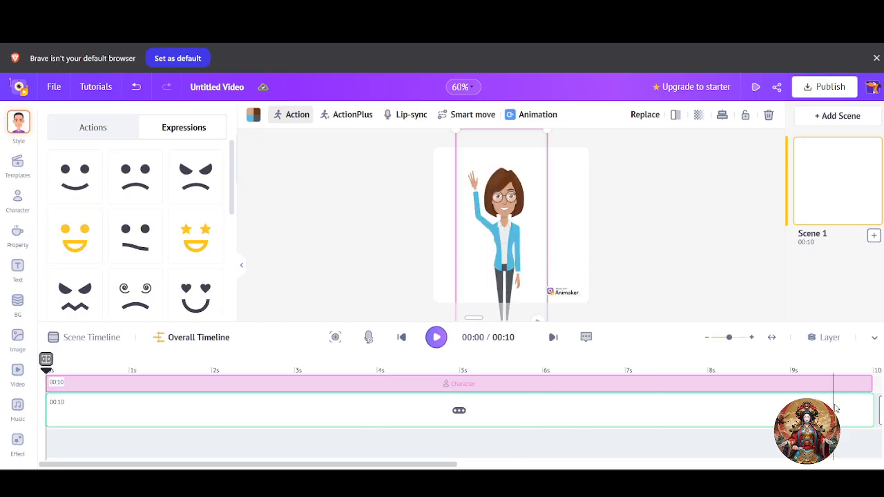
Shorten both the character's clip and Scene 1 to 5 seconds on the timeline
{"action": "left_click_drag", "start_coordinate": [872, 384], "coordinate": [463, 385]}
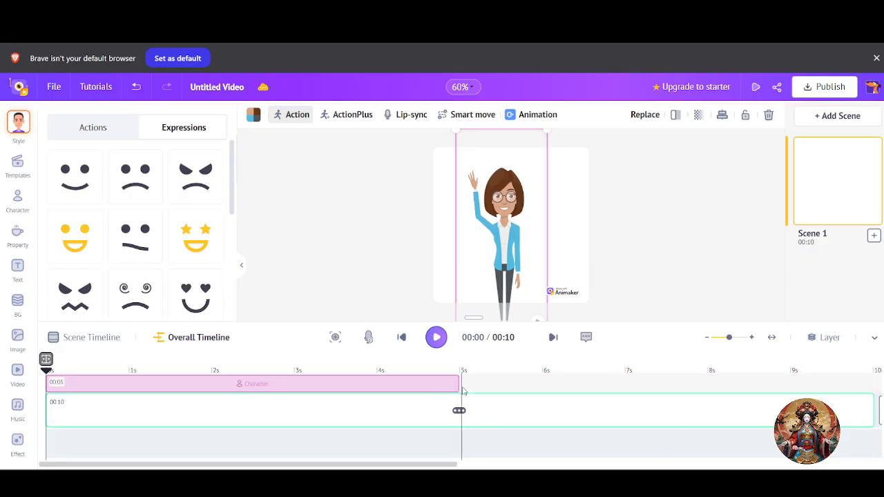
{"action": "left_click_drag", "start_coordinate": [876, 411], "coordinate": [463, 434]}
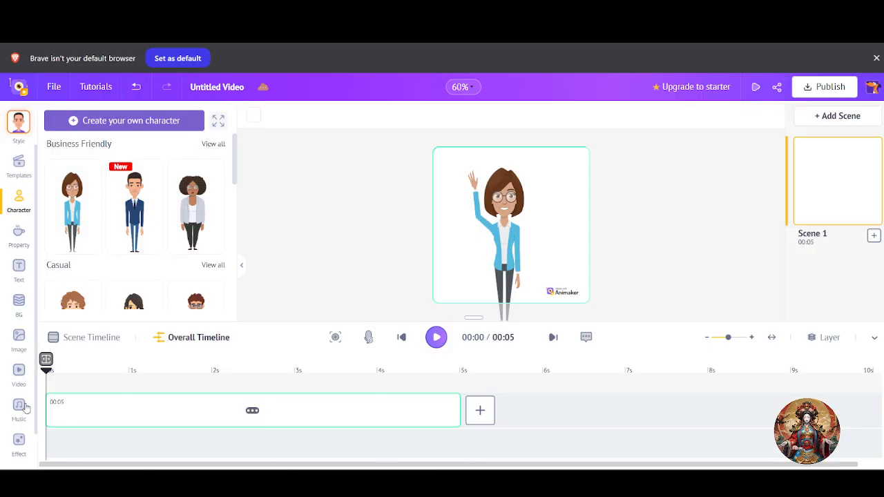
Preview the waving animation, stop playback, and publish the video to open the project's player page
{"action": "left_click", "coordinate": [435, 339]}
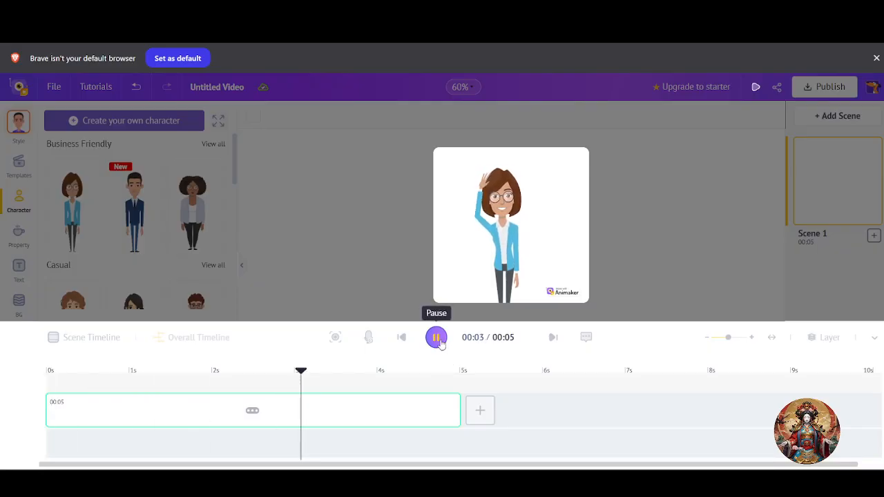
{"action": "left_click", "coordinate": [438, 340]}
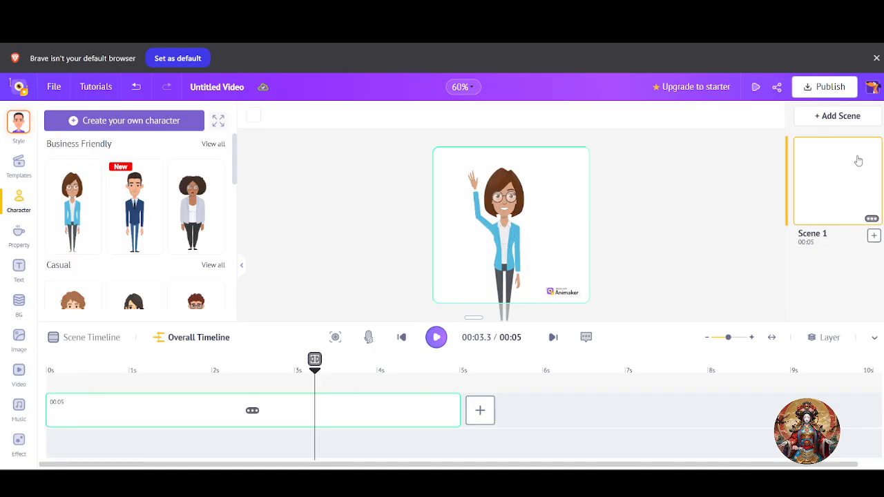
{"action": "left_click", "coordinate": [811, 92]}
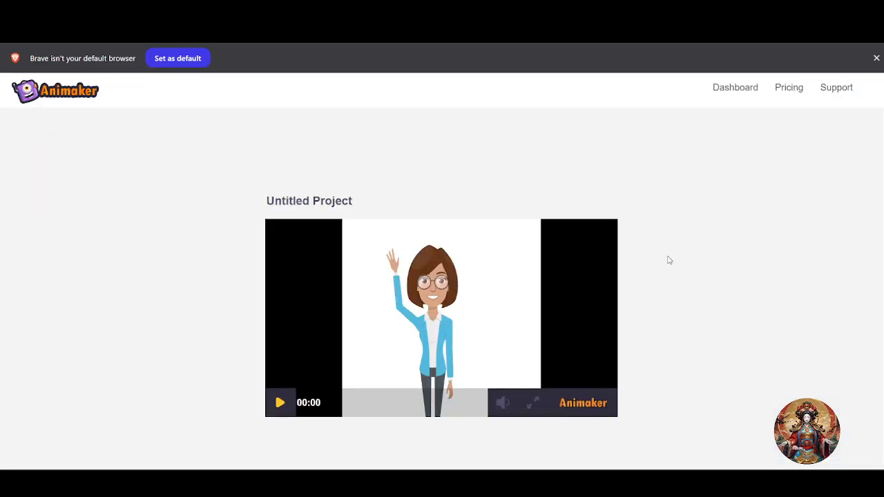
Play the published waving video, and download it as an HD 600p mp4, checking its export status
{"action": "left_click", "coordinate": [281, 403]}
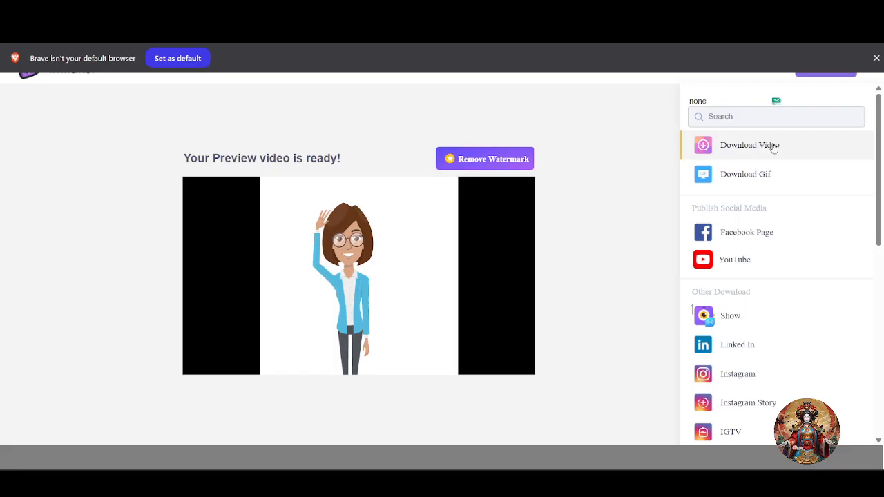
{"action": "left_click", "coordinate": [776, 146]}
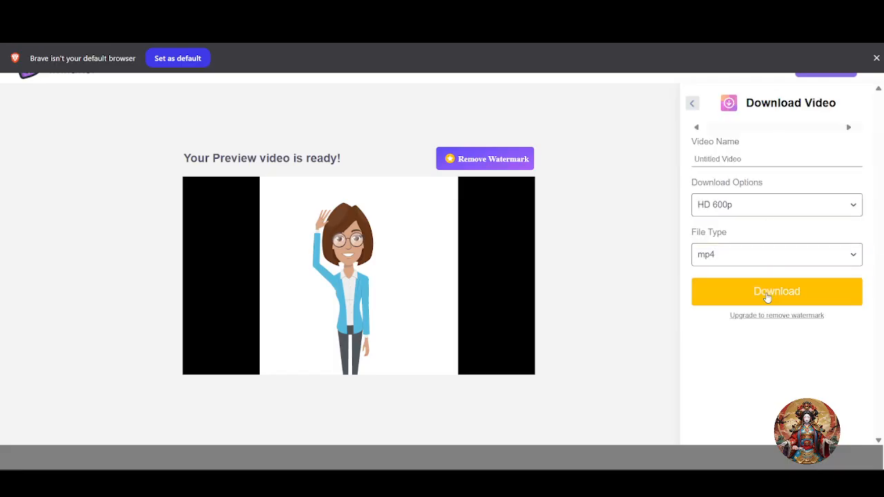
{"action": "left_click", "coordinate": [767, 297]}
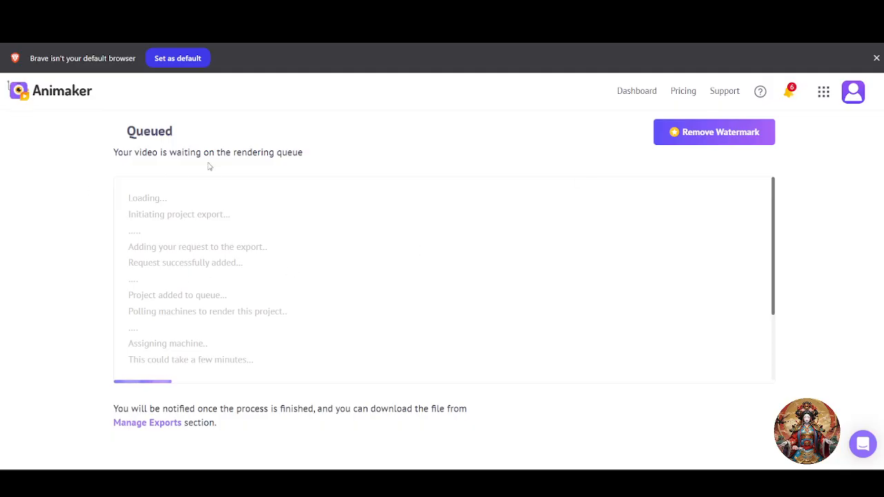
{"action": "left_click_drag", "start_coordinate": [119, 166], "coordinate": [344, 164]}
{"action": "scroll", "coordinate": [349, 165], "scroll_direction": "down", "scroll_amount": 1}
{"action": "scroll", "coordinate": [338, 383], "scroll_direction": "up", "scroll_amount": 1}
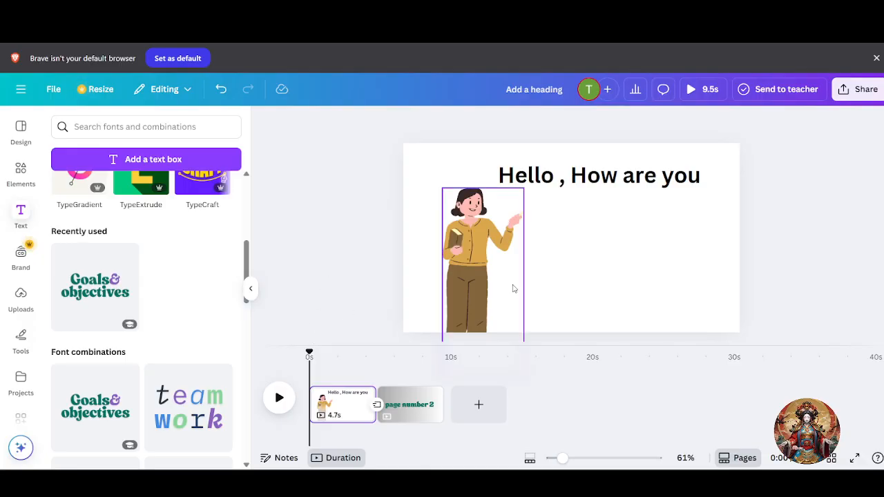
Switch to Canva, slightly shrink the woman illustration on page 1, and reposition it below the start of the "Hello , How are you" heading
{"action": "left_click_drag", "start_coordinate": [510, 264], "coordinate": [491, 215]}
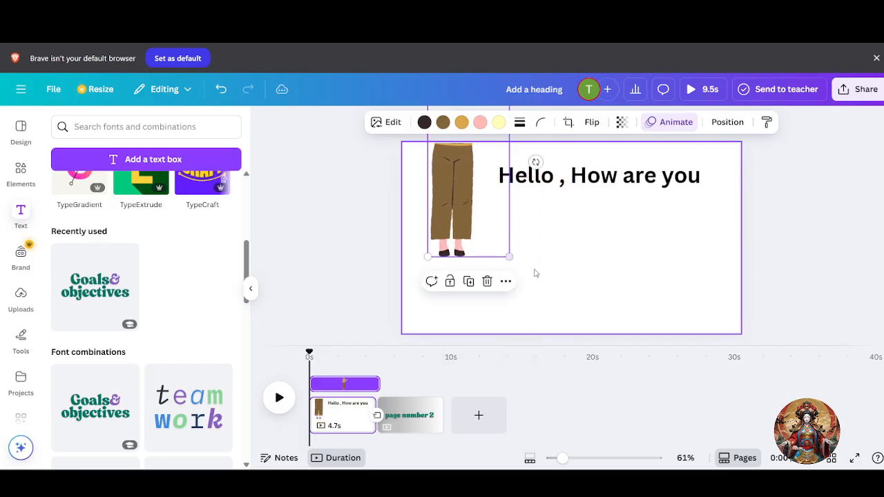
{"action": "left_click_drag", "start_coordinate": [509, 256], "coordinate": [499, 230]}
{"action": "left_click_drag", "start_coordinate": [471, 181], "coordinate": [506, 306]}
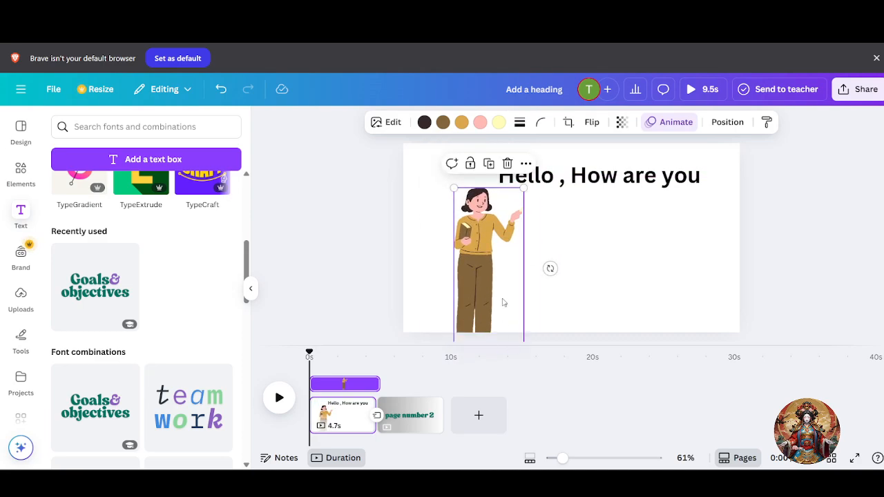
{"action": "left_click_drag", "start_coordinate": [512, 252], "coordinate": [535, 239]}
{"action": "left_click_drag", "start_coordinate": [532, 286], "coordinate": [466, 291]}
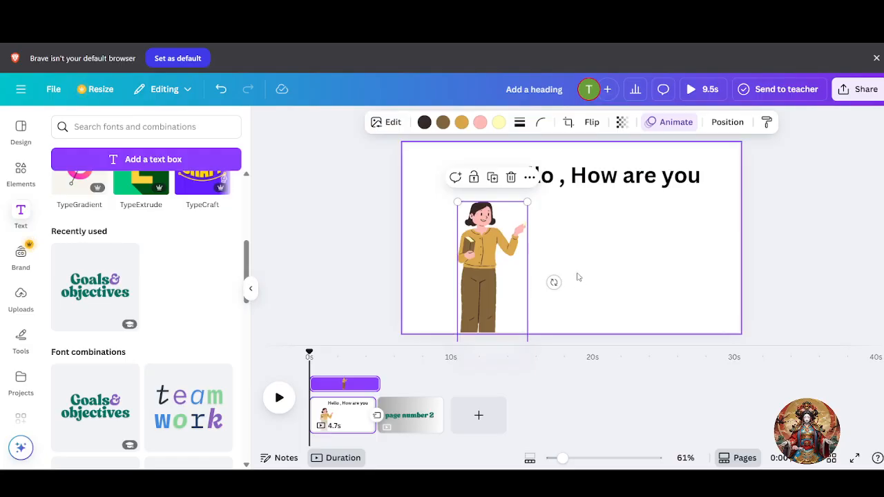
{"action": "left_click_drag", "start_coordinate": [498, 260], "coordinate": [514, 271]}
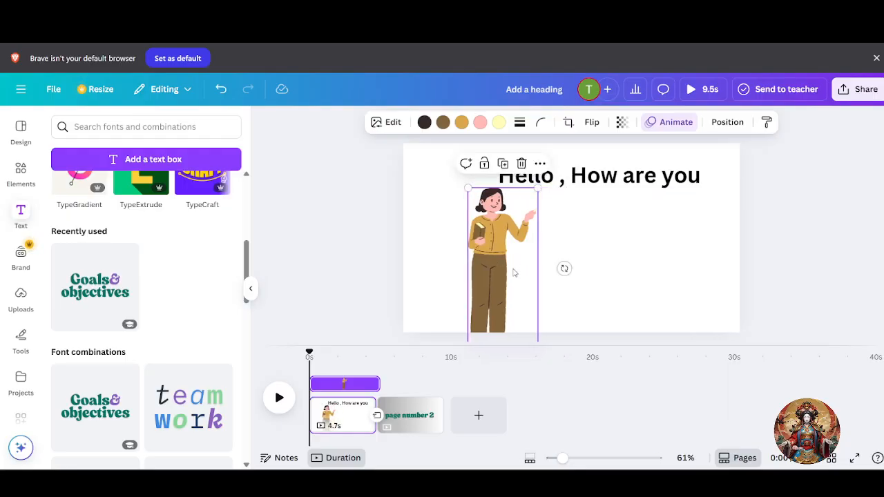